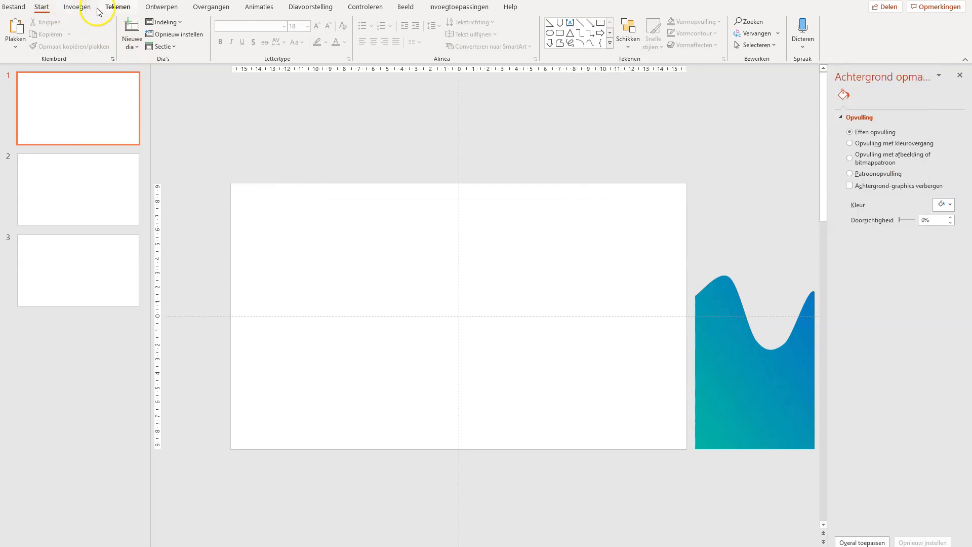
Draw a tall, narrow rectangle bar on slide 1
{"action": "left_click", "coordinate": [76, 11]}
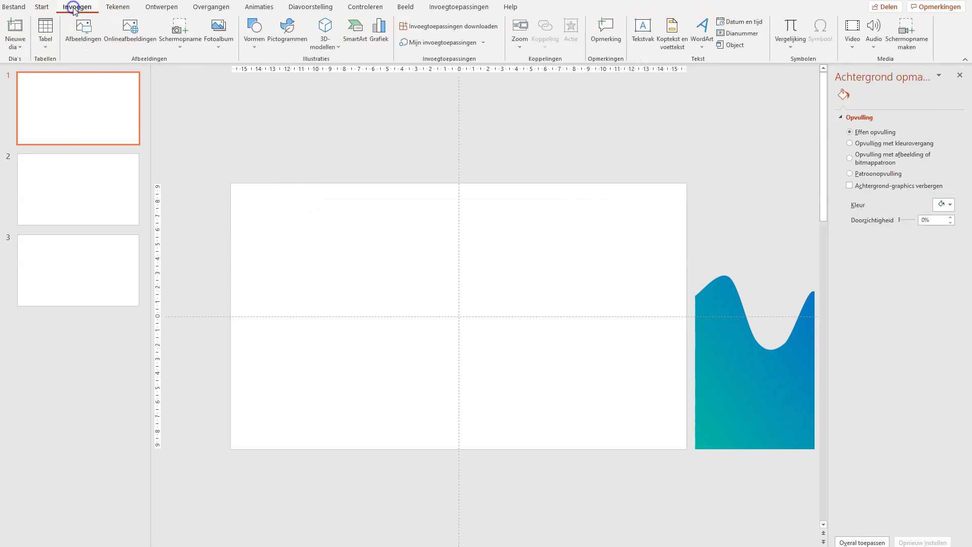
{"action": "left_click", "coordinate": [254, 48]}
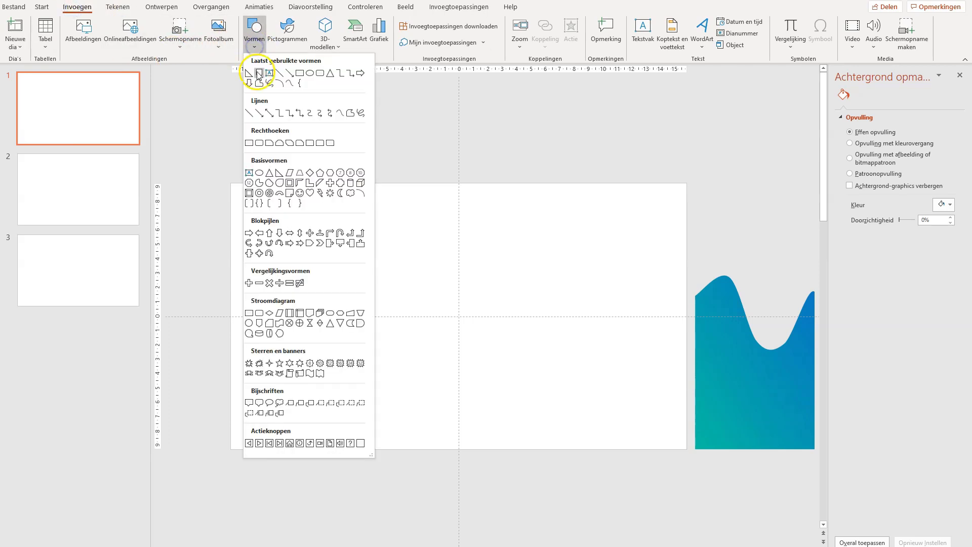
{"action": "left_click", "coordinate": [300, 75]}
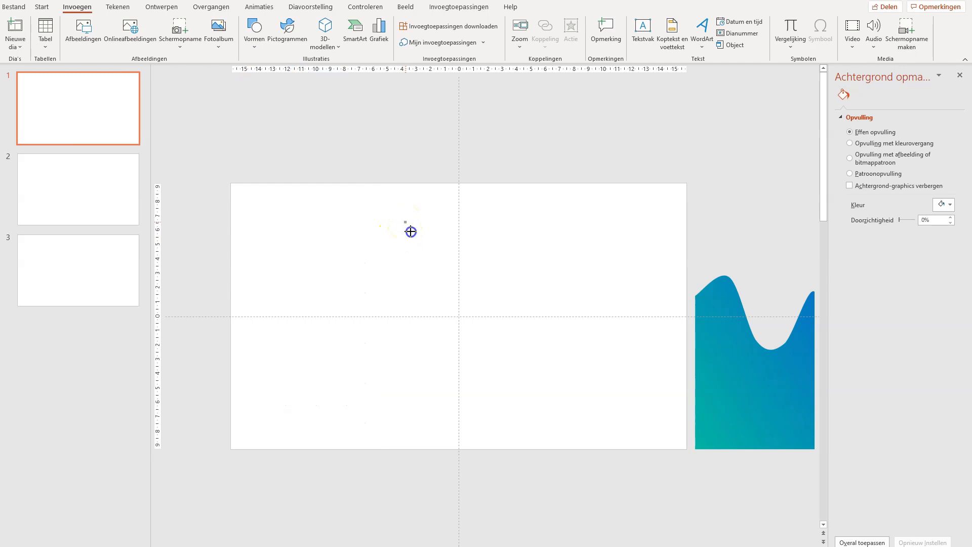
{"action": "mouse_move", "coordinate": [412, 239]}
{"action": "left_mouse_down"}
{"action": "mouse_move", "coordinate": [405, 385]}
{"action": "mouse_move", "coordinate": [421, 400]}
{"action": "mouse_move", "coordinate": [431, 370]}
{"action": "left_mouse_up"}
Duplicate the bar until eight bars stand side by side
{"action": "key", "text": "ctrl+d"}
{"action": "left_click", "coordinate": [418, 369], "text": "shift"}
{"action": "key", "text": "ctrl+d"}
{"action": "left_click_drag", "start_coordinate": [433, 365], "coordinate": [473, 358]}
{"action": "key", "text": "ctrl+d"}
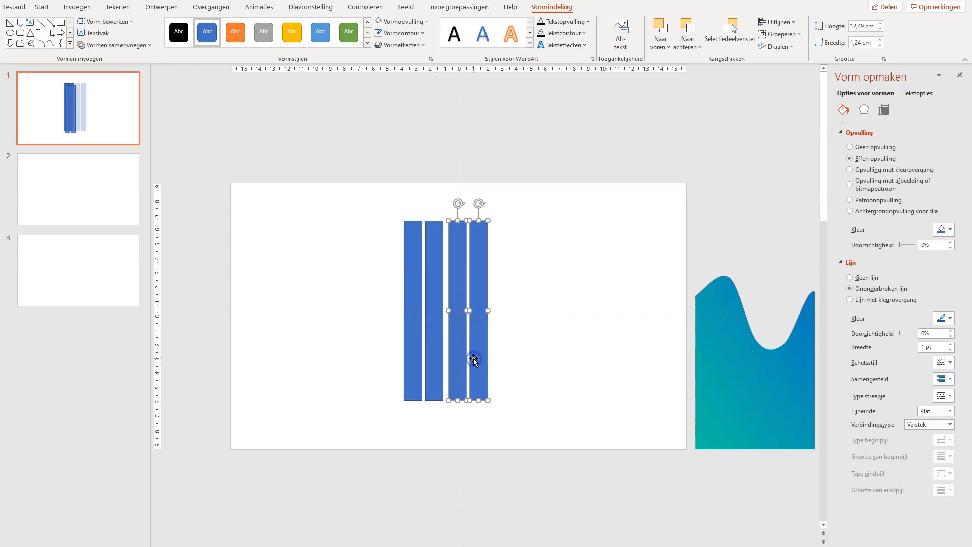
{"action": "left_click_drag", "start_coordinate": [476, 359], "coordinate": [520, 351]}
{"action": "left_click", "coordinate": [499, 298]}
{"action": "key", "text": "ctrl+v"}
{"action": "left_click_drag", "start_coordinate": [500, 299], "coordinate": [368, 288]}
Select all eight bars and distribute them horizontally
{"action": "left_click", "coordinate": [321, 197]}
{"action": "left_click_drag", "start_coordinate": [319, 191], "coordinate": [581, 417]}
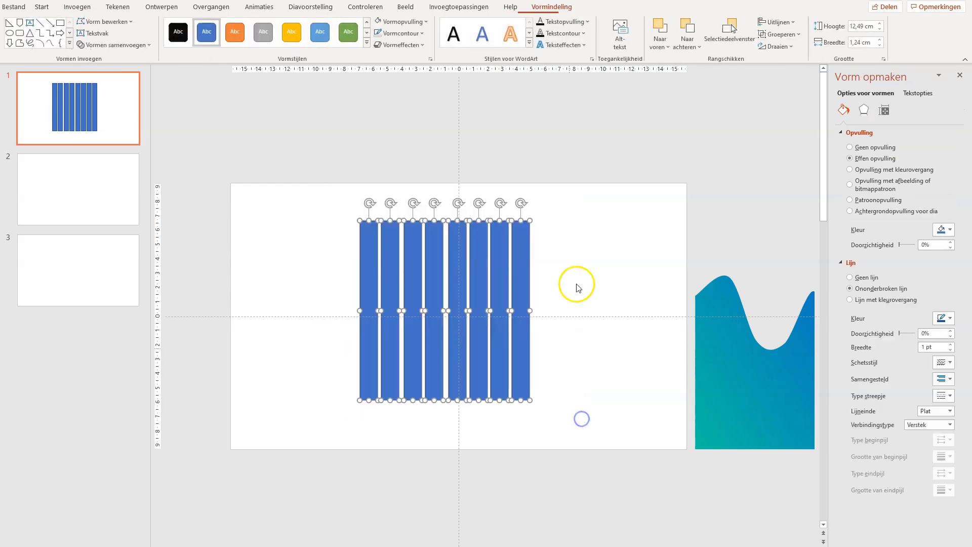
{"action": "left_click", "coordinate": [779, 22]}
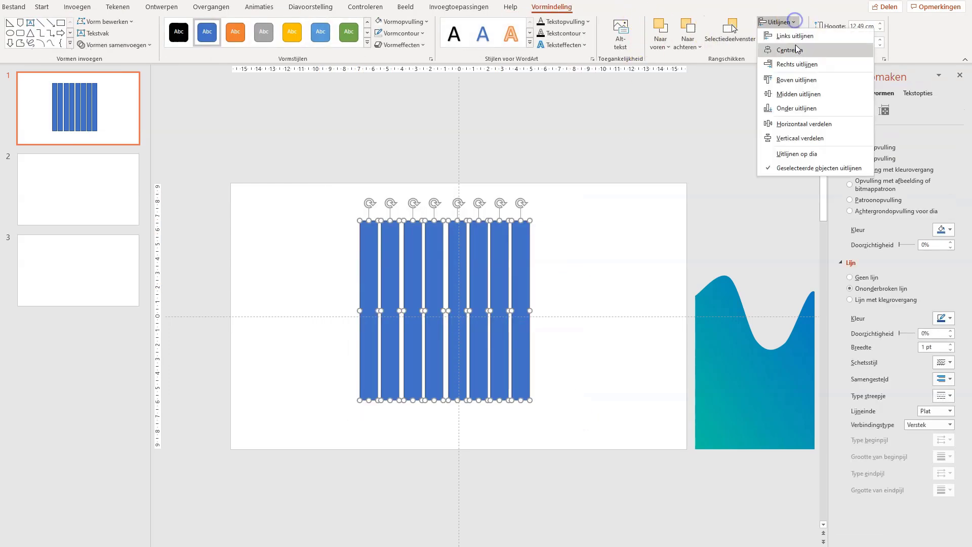
{"action": "left_click", "coordinate": [802, 126]}
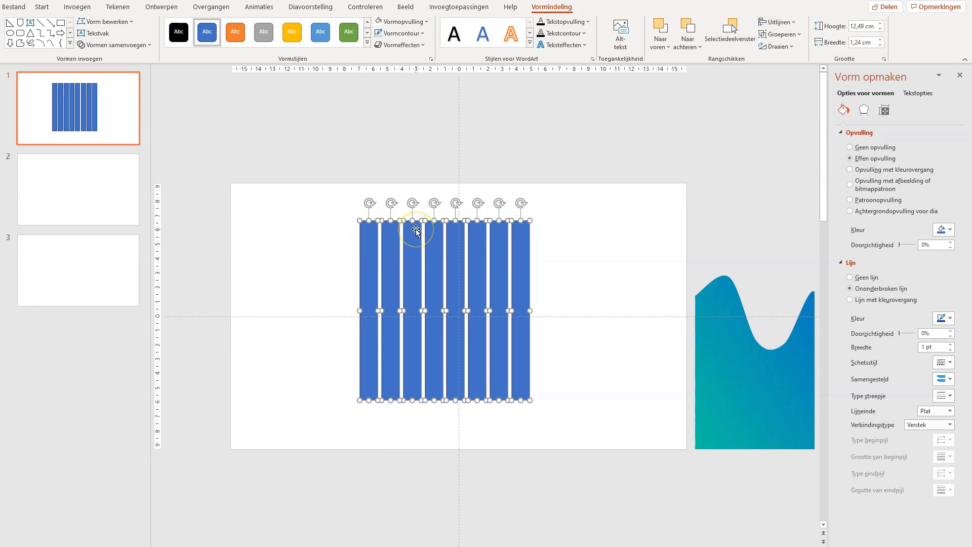
Shorten the first three left bars, with the outermost bar shortest
{"action": "left_click", "coordinate": [374, 164]}
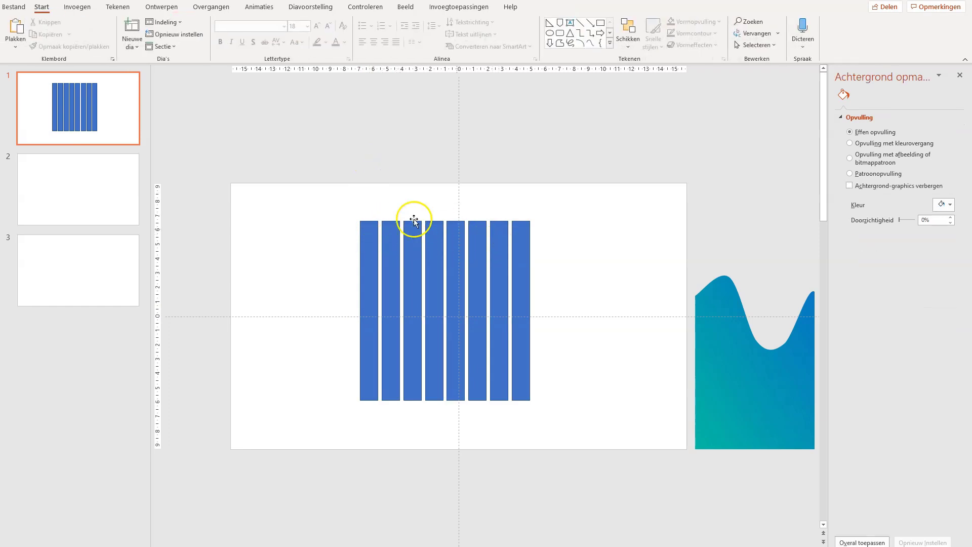
{"action": "left_click", "coordinate": [365, 225]}
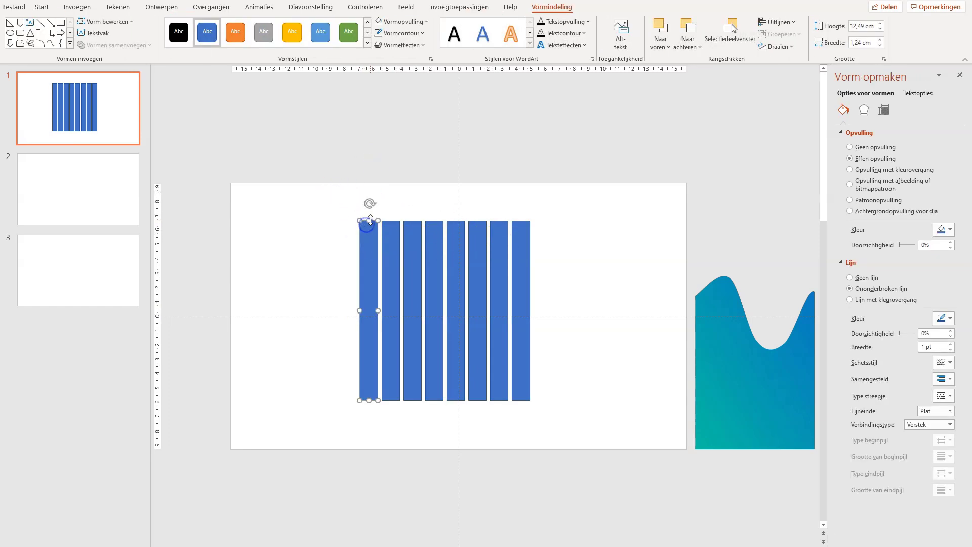
{"action": "left_click_drag", "start_coordinate": [369, 220], "coordinate": [371, 281]}
{"action": "left_click_drag", "start_coordinate": [369, 399], "coordinate": [375, 365]}
{"action": "left_click", "coordinate": [393, 238]}
{"action": "left_click_drag", "start_coordinate": [391, 222], "coordinate": [388, 249]}
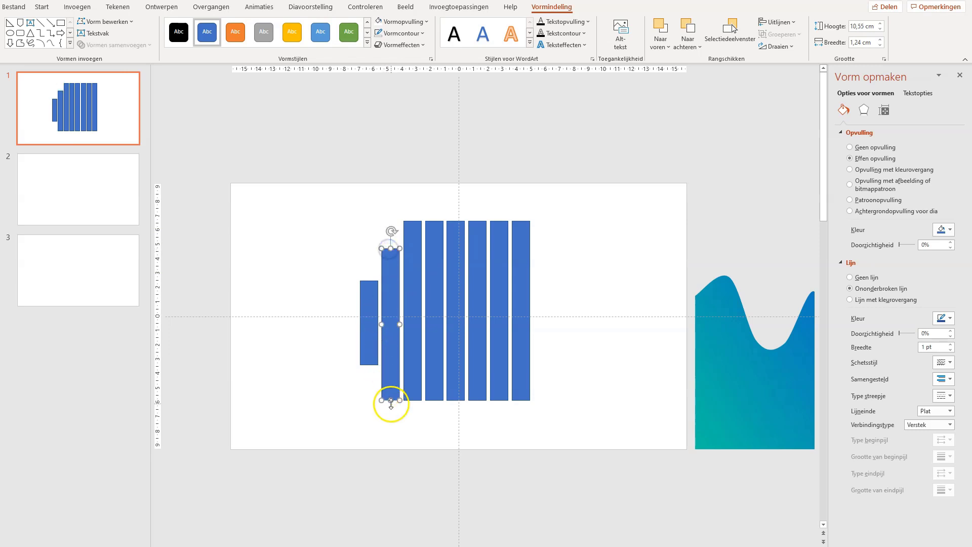
{"action": "left_click_drag", "start_coordinate": [390, 401], "coordinate": [391, 389]}
{"action": "left_click", "coordinate": [415, 226]}
{"action": "left_click_drag", "start_coordinate": [413, 221], "coordinate": [413, 231]}
{"action": "mouse_move", "coordinate": [411, 400]}
{"action": "left_mouse_down"}
{"action": "mouse_move", "coordinate": [391, 384]}
{"action": "mouse_move", "coordinate": [414, 394]}
{"action": "left_mouse_up"}
{"action": "left_click", "coordinate": [388, 387]}
{"action": "left_click", "coordinate": [415, 400]}
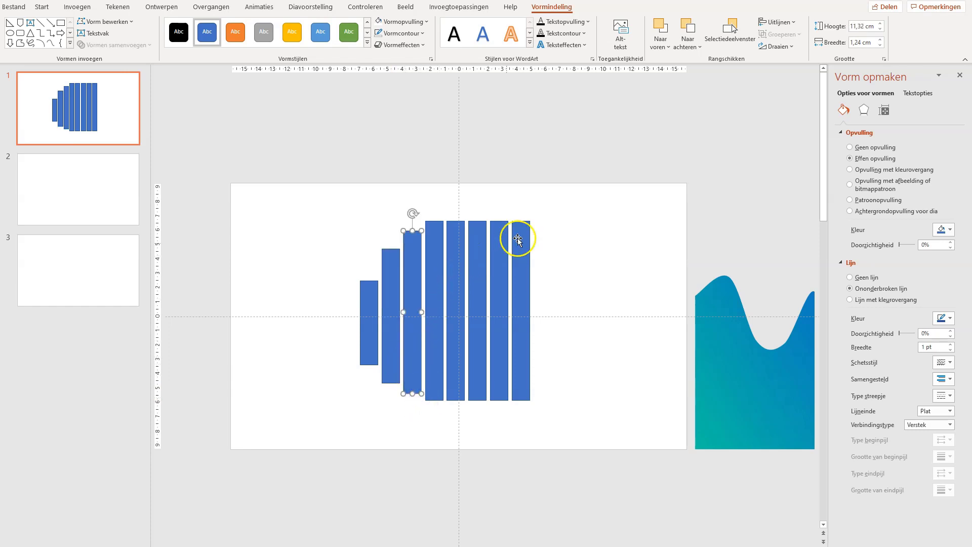
Shorten the rightmost, seventh and sixth bars to mirror the left side
{"action": "left_click", "coordinate": [524, 249]}
{"action": "left_click_drag", "start_coordinate": [521, 221], "coordinate": [520, 278]}
{"action": "left_click_drag", "start_coordinate": [520, 400], "coordinate": [520, 369]}
{"action": "left_click", "coordinate": [496, 385]}
{"action": "left_click_drag", "start_coordinate": [500, 400], "coordinate": [500, 383]}
{"action": "left_click_drag", "start_coordinate": [499, 221], "coordinate": [501, 249]}
{"action": "left_click", "coordinate": [481, 226]}
{"action": "left_click_drag", "start_coordinate": [475, 218], "coordinate": [478, 242]}
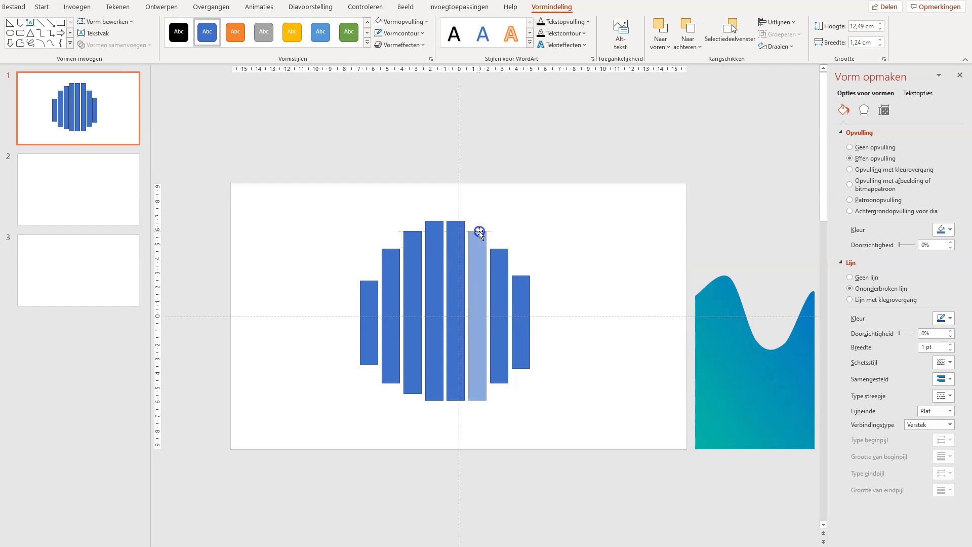
{"action": "left_click_drag", "start_coordinate": [479, 233], "coordinate": [479, 231]}
{"action": "left_click_drag", "start_coordinate": [477, 400], "coordinate": [479, 389]}
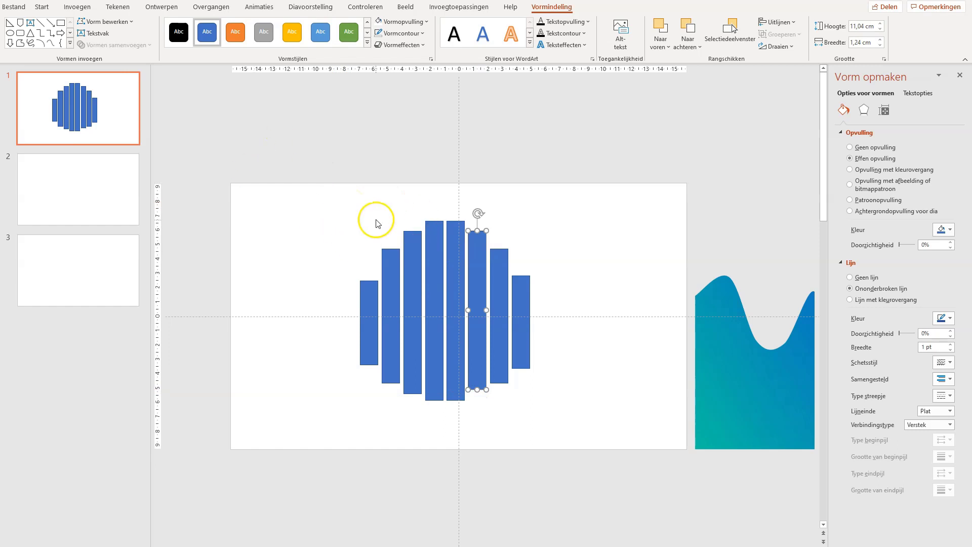
Group all eight bars into one 12,49 × 11,79 cm shape
{"action": "left_click", "coordinate": [330, 205]}
{"action": "left_click_drag", "start_coordinate": [333, 184], "coordinate": [601, 427]}
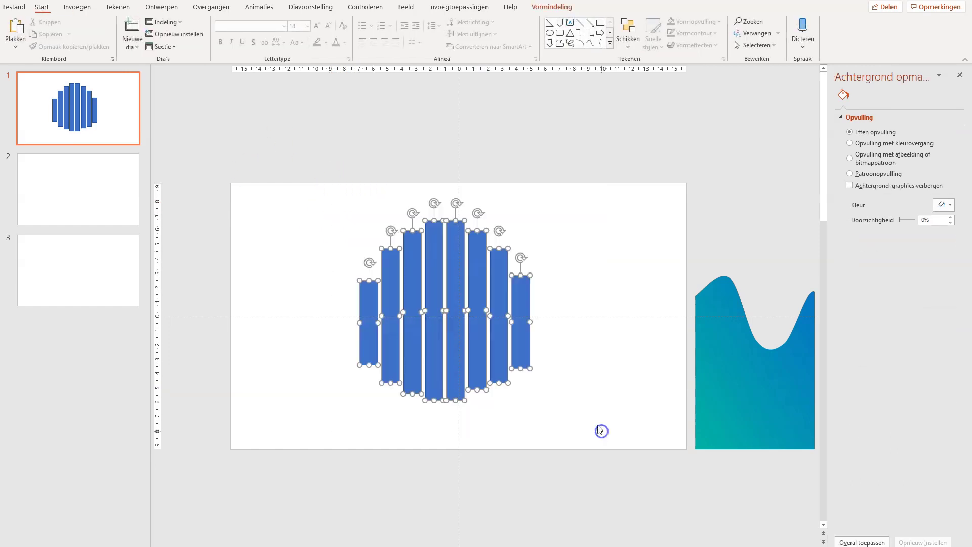
{"action": "right_click", "coordinate": [498, 289]}
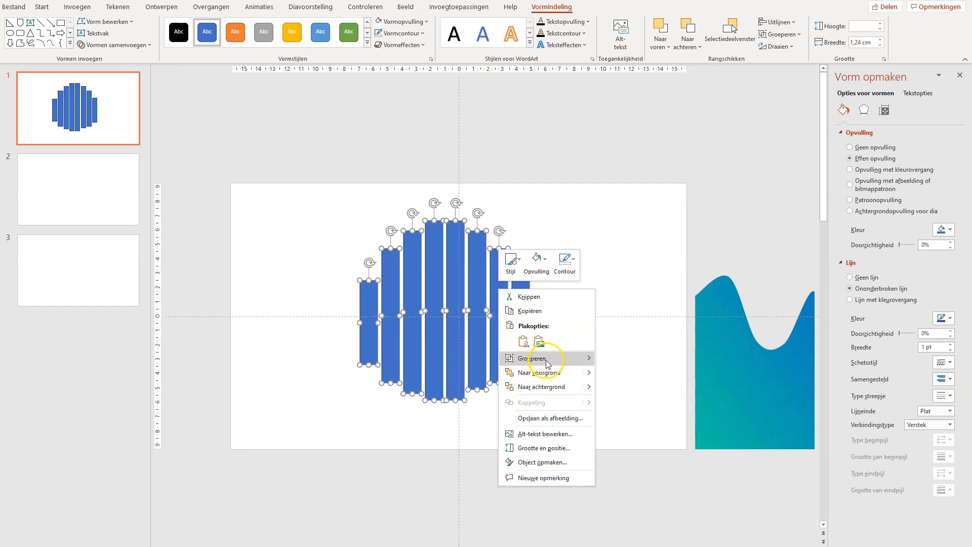
{"action": "mouse_move", "coordinate": [545, 359]}
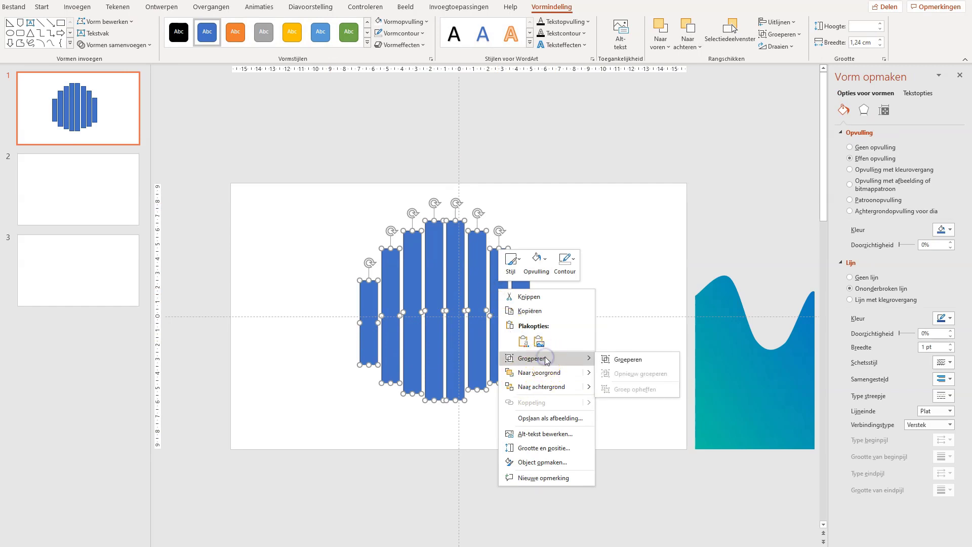
{"action": "left_click", "coordinate": [621, 355]}
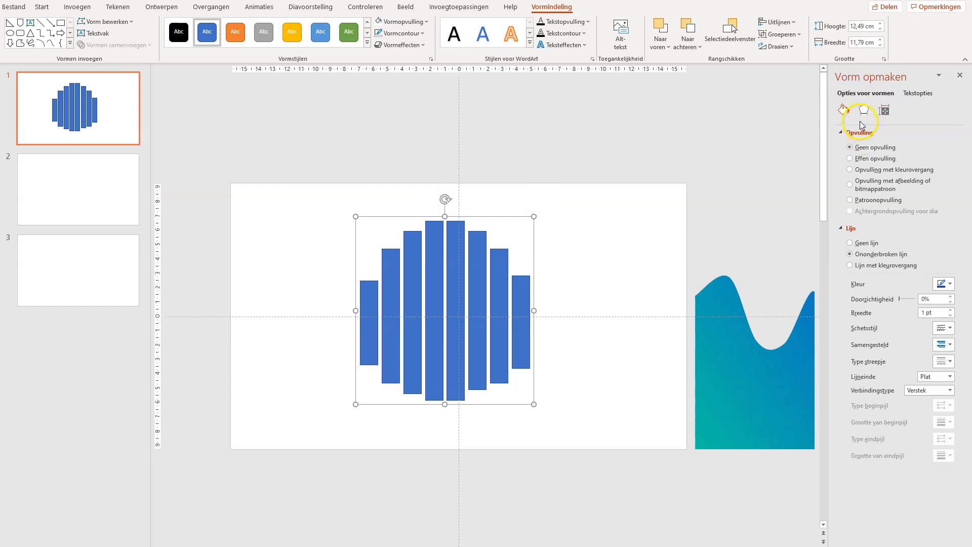
Set the grouped bars' fill to the picture business.png
{"action": "left_click", "coordinate": [850, 185]}
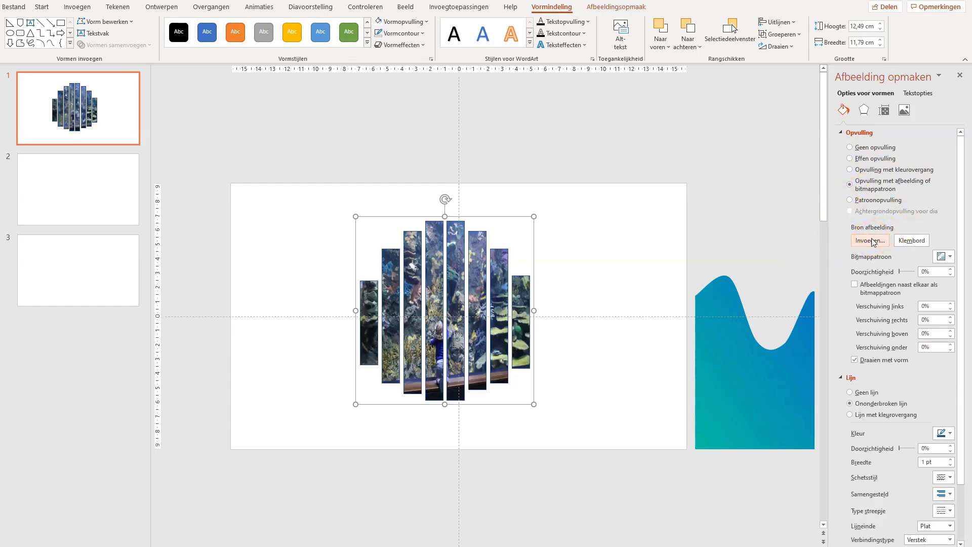
{"action": "left_click", "coordinate": [871, 238]}
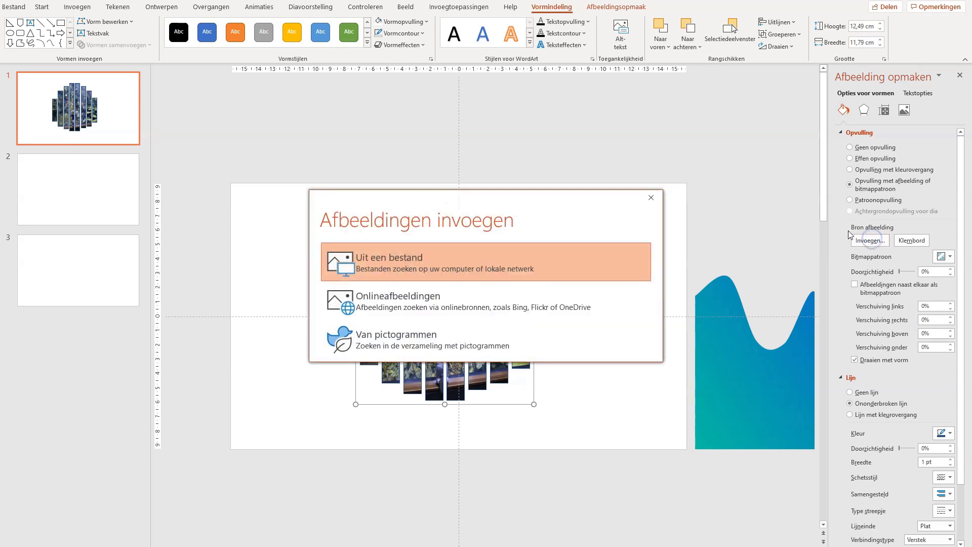
{"action": "left_click", "coordinate": [387, 262]}
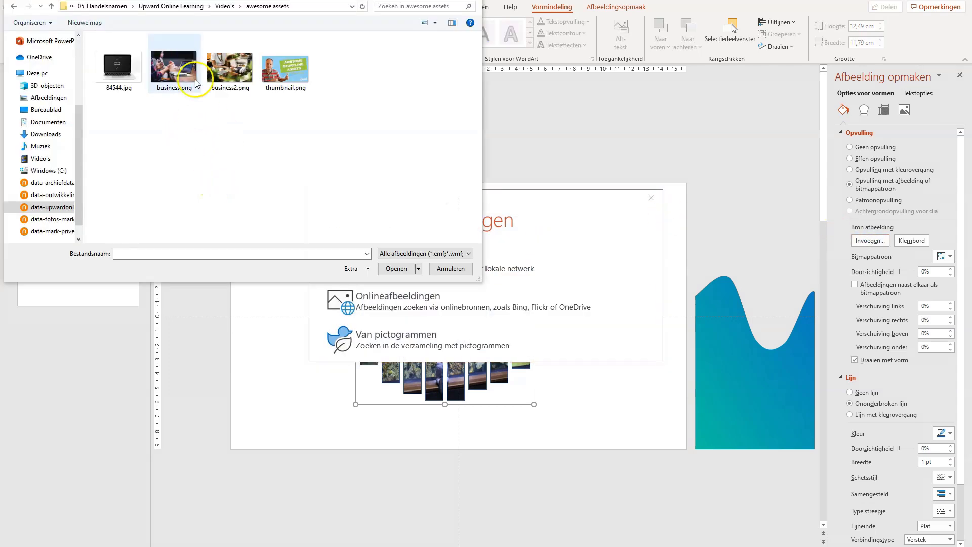
{"action": "left_click", "coordinate": [192, 77]}
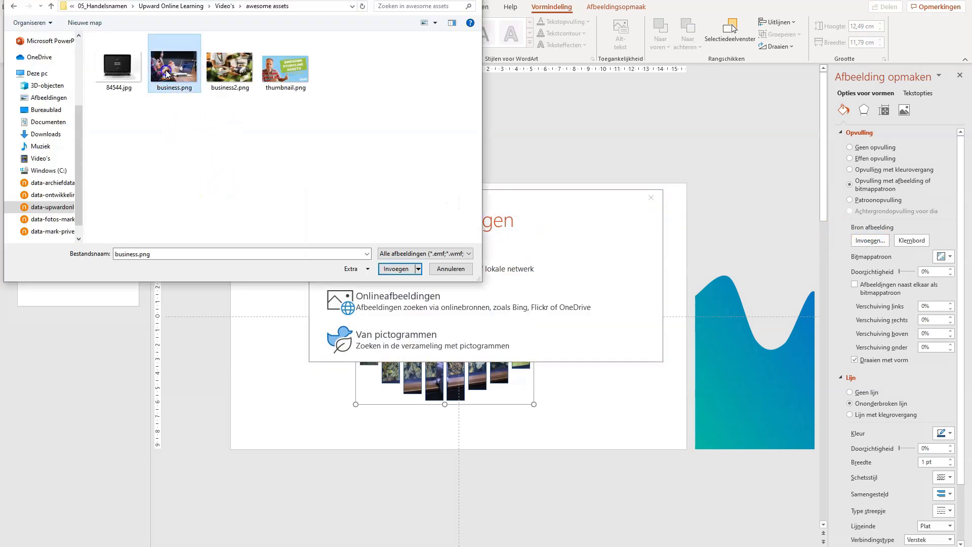
{"action": "left_click", "coordinate": [397, 270]}
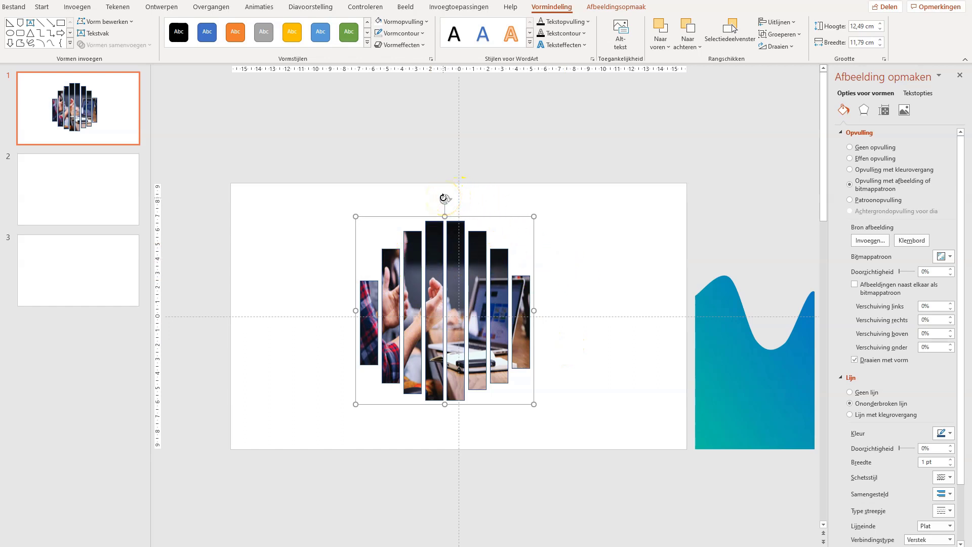
Rotate the striped shape clockwise, turn off rotating the photo with it, and set no outline
{"action": "left_click_drag", "start_coordinate": [444, 198], "coordinate": [497, 212]}
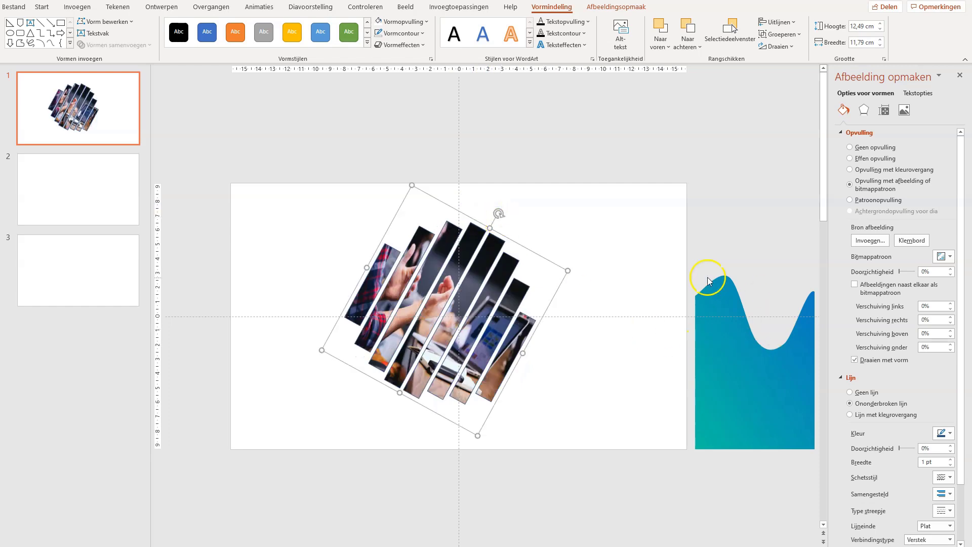
{"action": "left_click", "coordinate": [855, 361]}
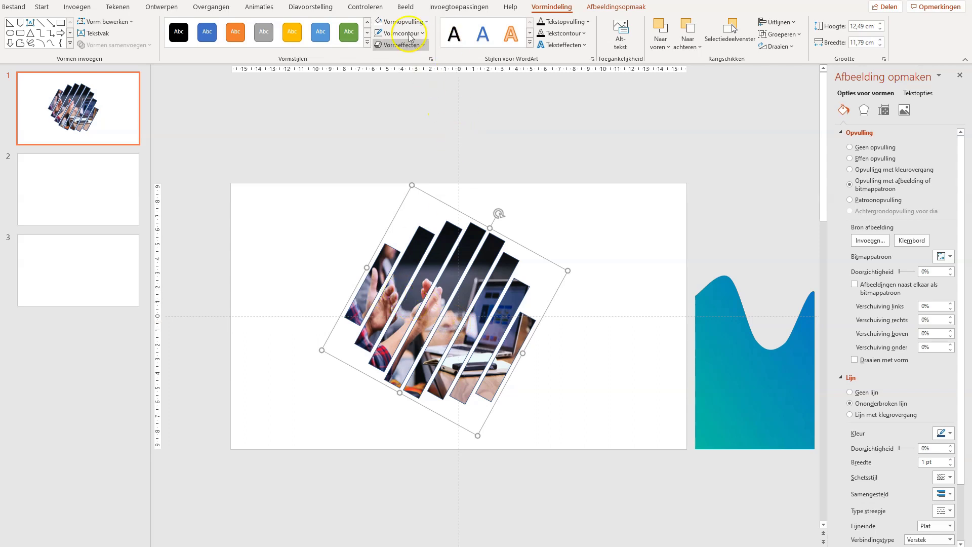
{"action": "left_click", "coordinate": [426, 34]}
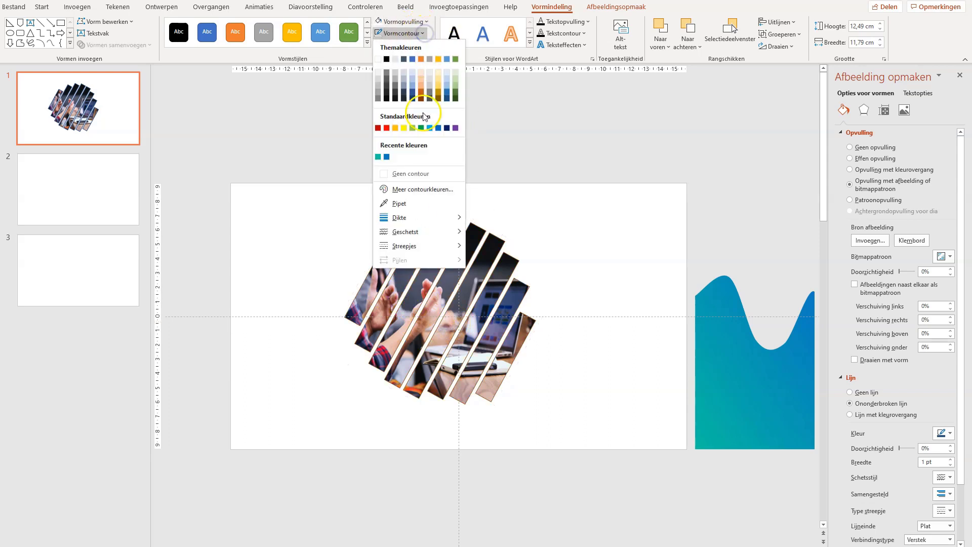
{"action": "left_click", "coordinate": [412, 170]}
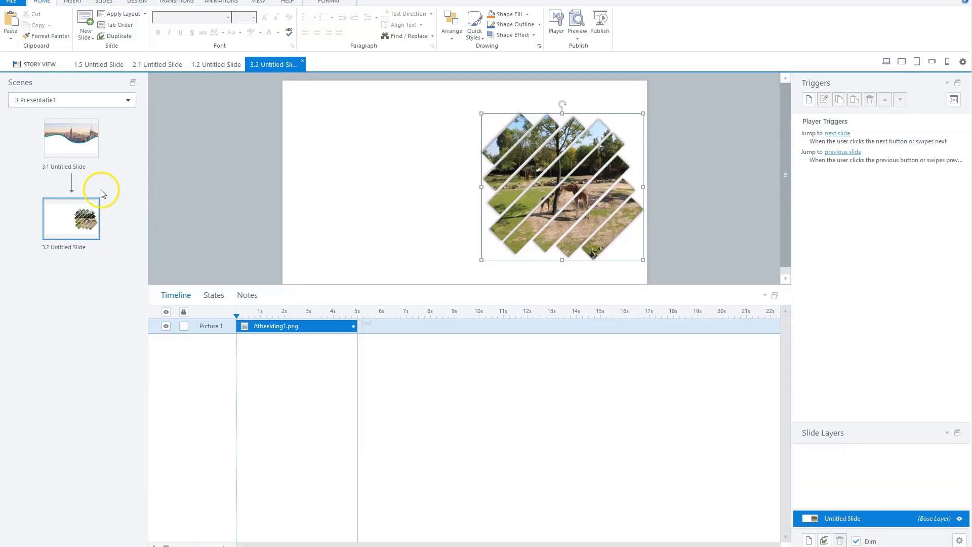
Paste the striped picture onto the Awesome images scene's slide
{"action": "left_click", "coordinate": [127, 100]}
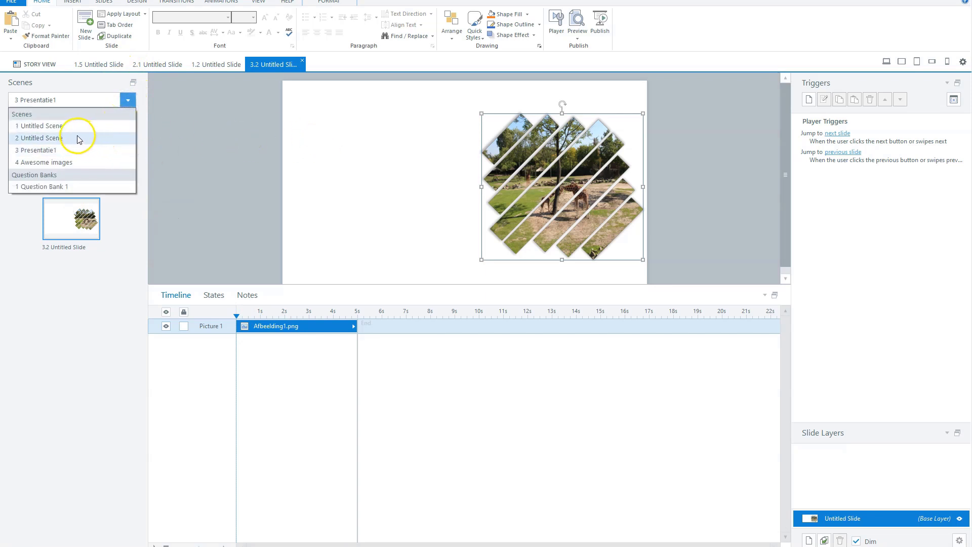
{"action": "left_click", "coordinate": [65, 162]}
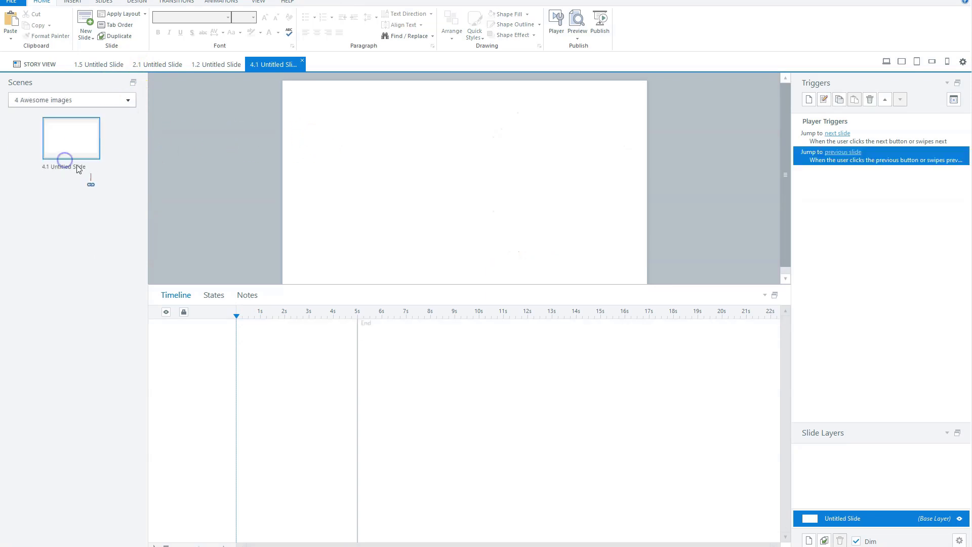
{"action": "left_click", "coordinate": [430, 140]}
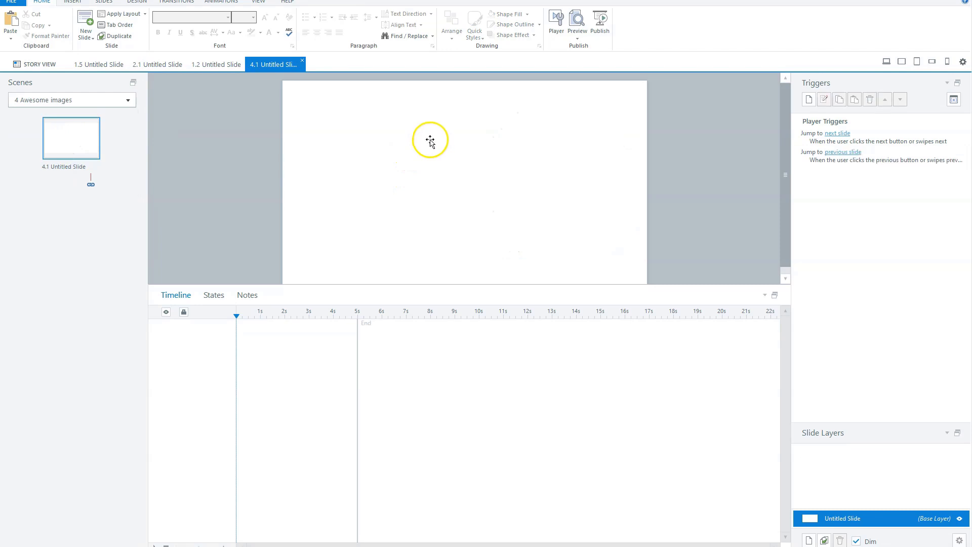
{"action": "key", "text": "ctrl+v"}
Shrink the pasted picture and move it to the right side of the slide
{"action": "left_click_drag", "start_coordinate": [358, 80], "coordinate": [407, 127]}
{"action": "left_click_drag", "start_coordinate": [458, 165], "coordinate": [512, 148]}
{"action": "left_click", "coordinate": [660, 163]}
{"action": "left_click_drag", "start_coordinate": [591, 190], "coordinate": [599, 190]}
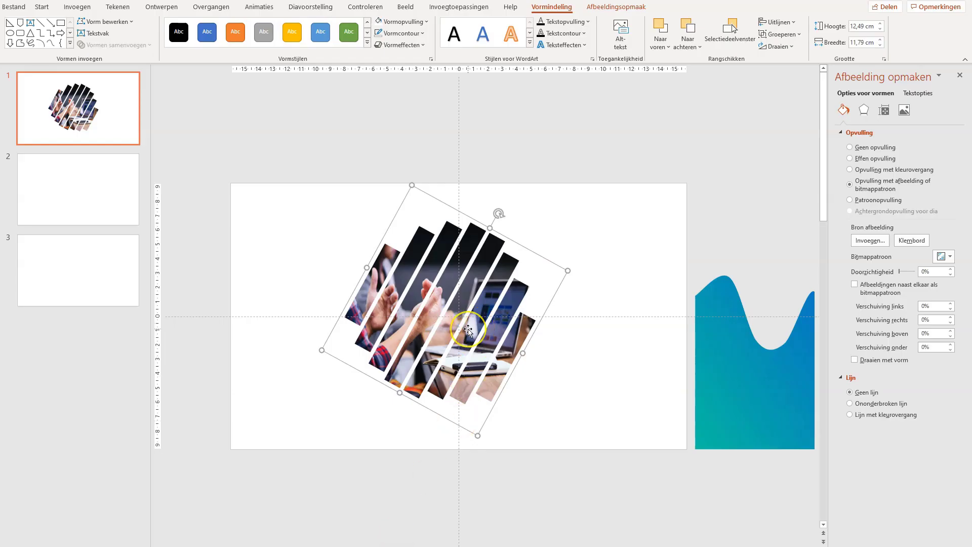
Save the striped cutout as Afbeelding1.png into the awesome assets folder
{"action": "right_click", "coordinate": [470, 329]}
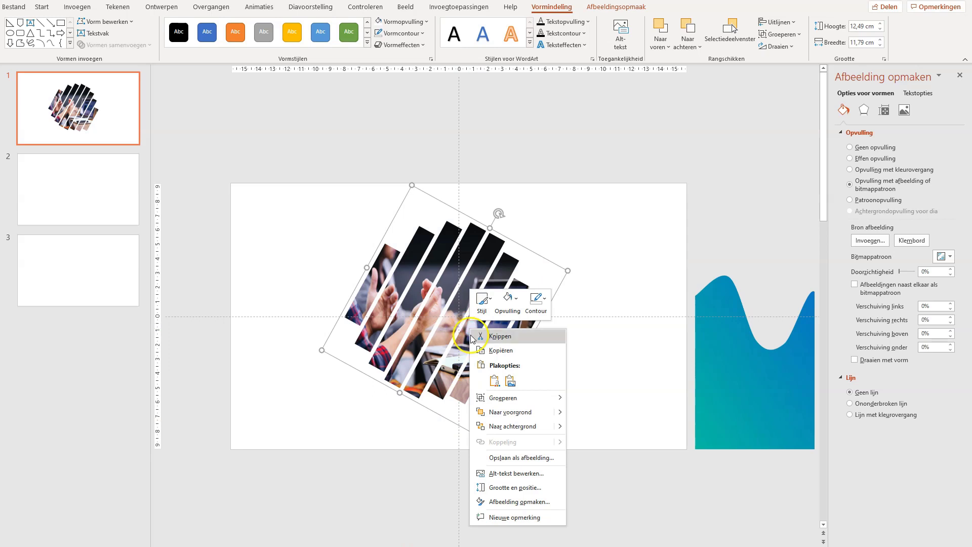
{"action": "left_click", "coordinate": [509, 459]}
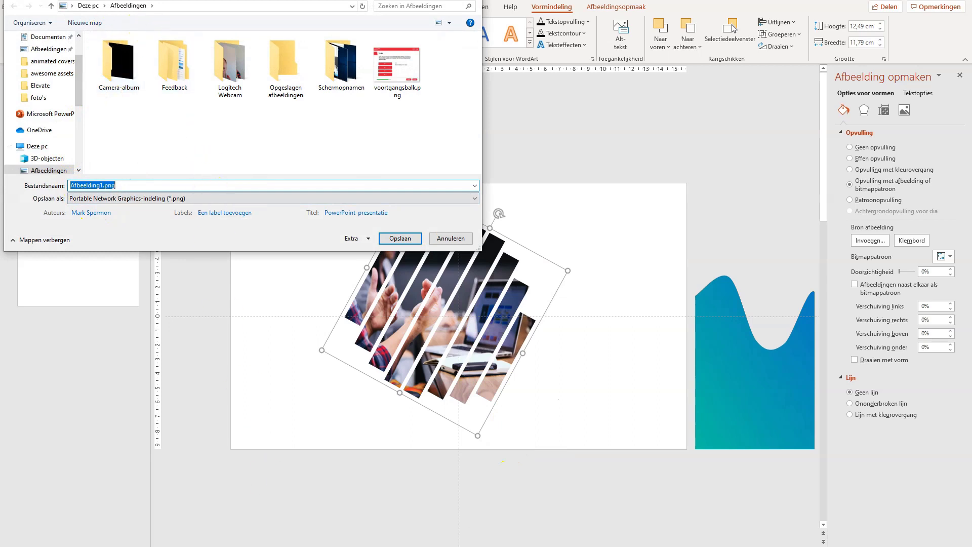
{"action": "left_click", "coordinate": [261, 545]}
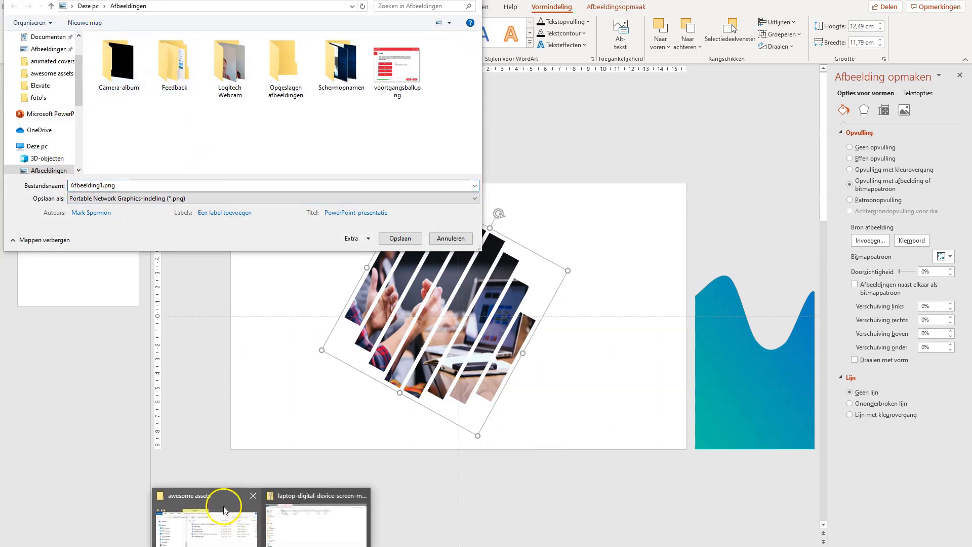
{"action": "left_click", "coordinate": [244, 526]}
{"action": "left_click", "coordinate": [499, 154]}
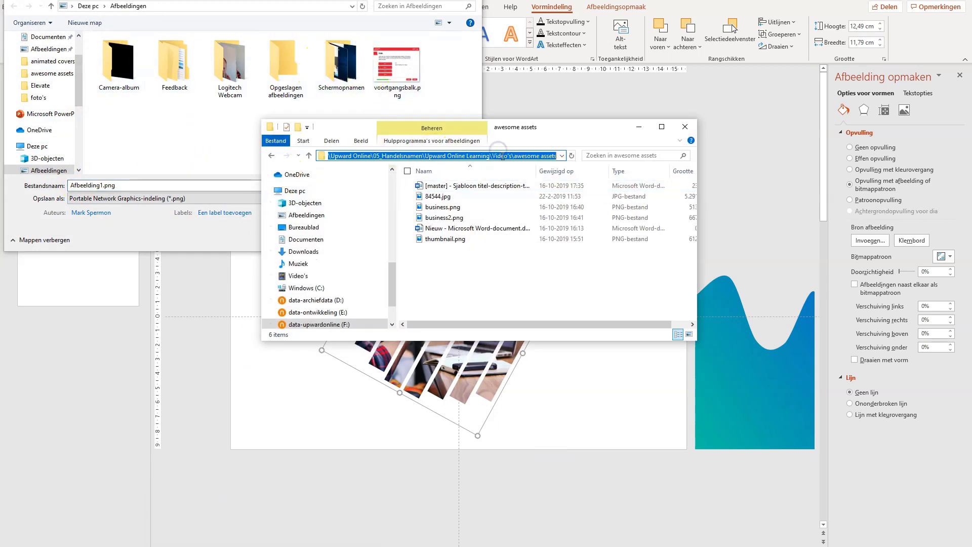
{"action": "key", "text": "ctrl+c"}
{"action": "left_click", "coordinate": [232, 5]}
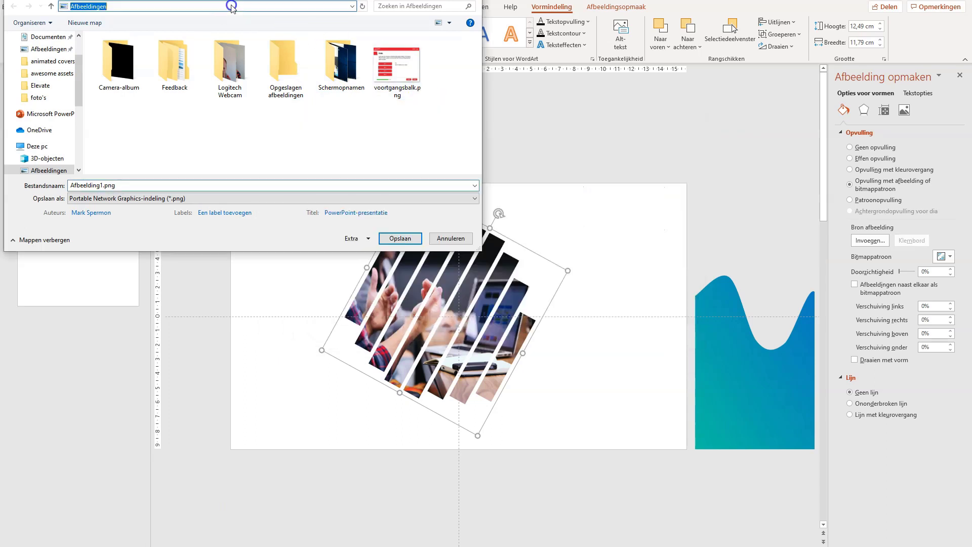
{"action": "key", "text": "ctrl+v"}
{"action": "key", "text": "Return"}
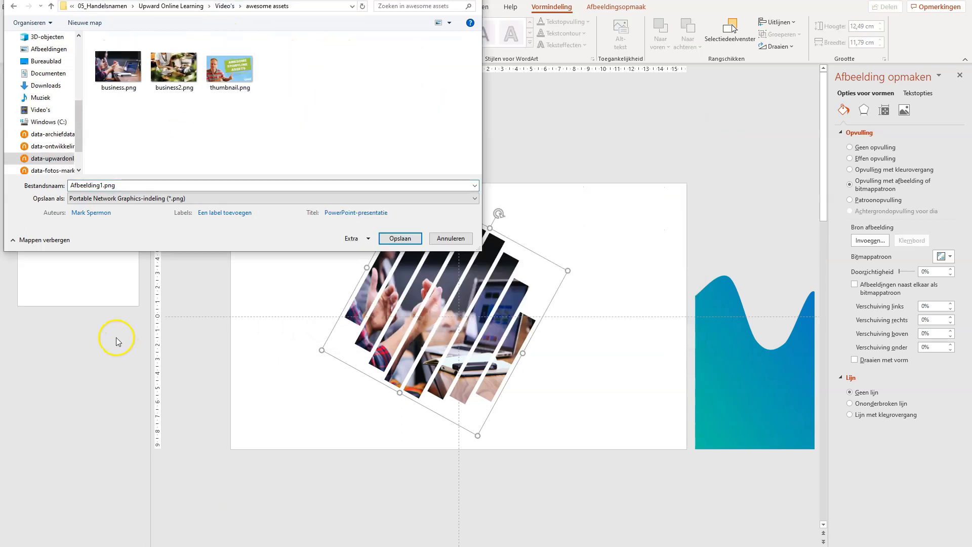
{"action": "left_click", "coordinate": [100, 187]}
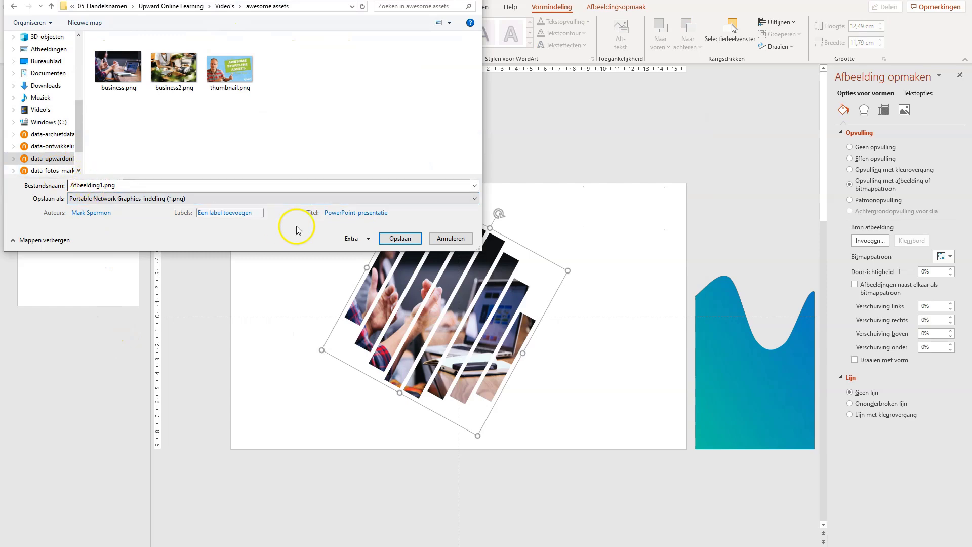
{"action": "left_click", "coordinate": [397, 238]}
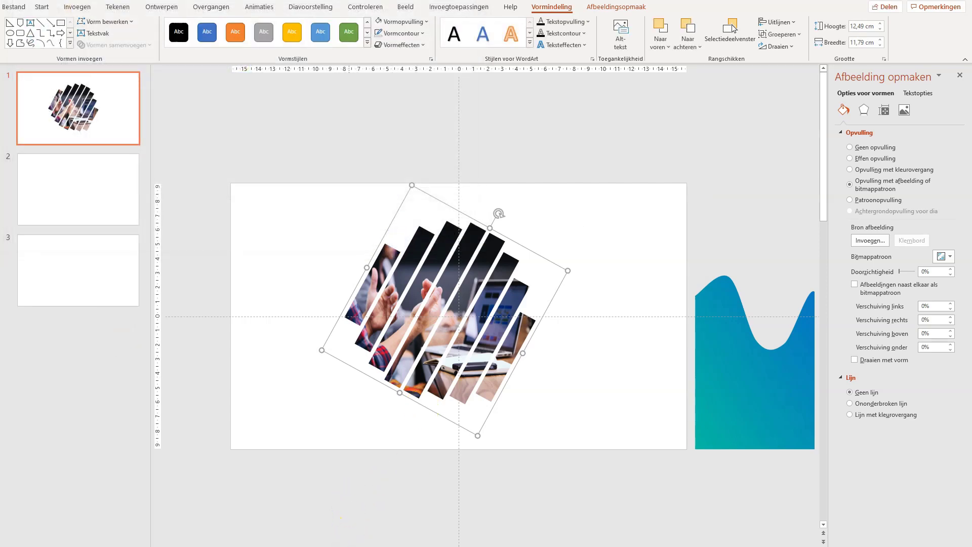
{"action": "left_click", "coordinate": [369, 499]}
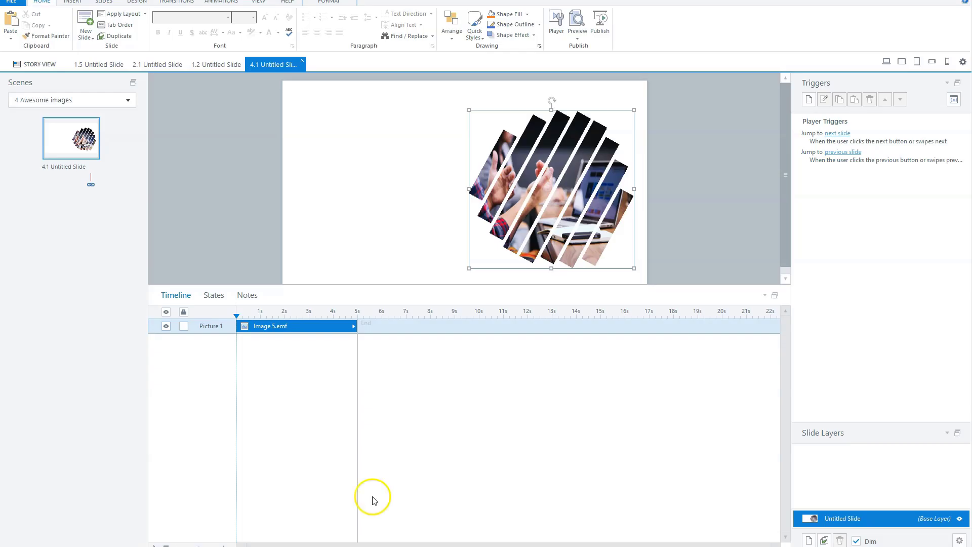
Delete Image 5.emf and insert Afbeelding1.png in its place
{"action": "left_click", "coordinate": [521, 185]}
{"action": "key", "text": "Delete"}
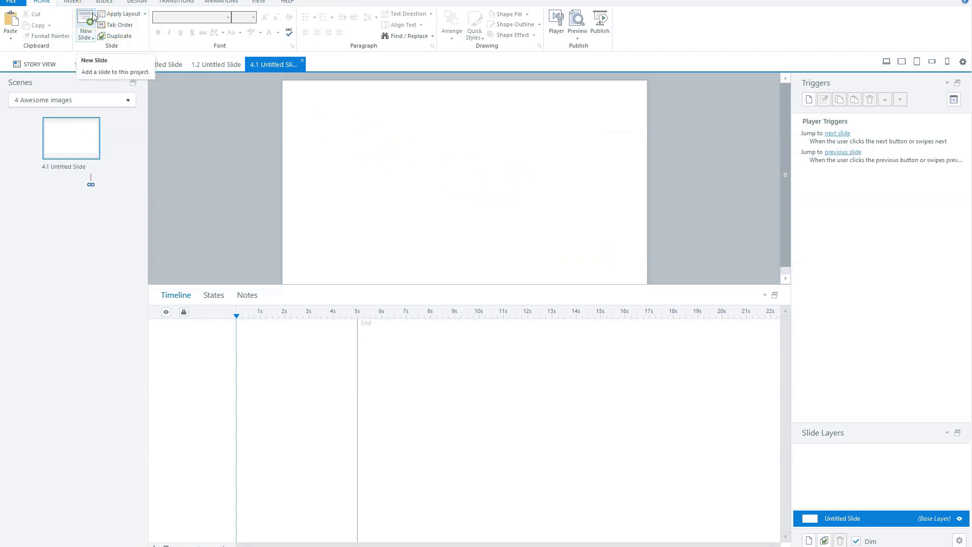
{"action": "key", "text": "ctrl+j"}
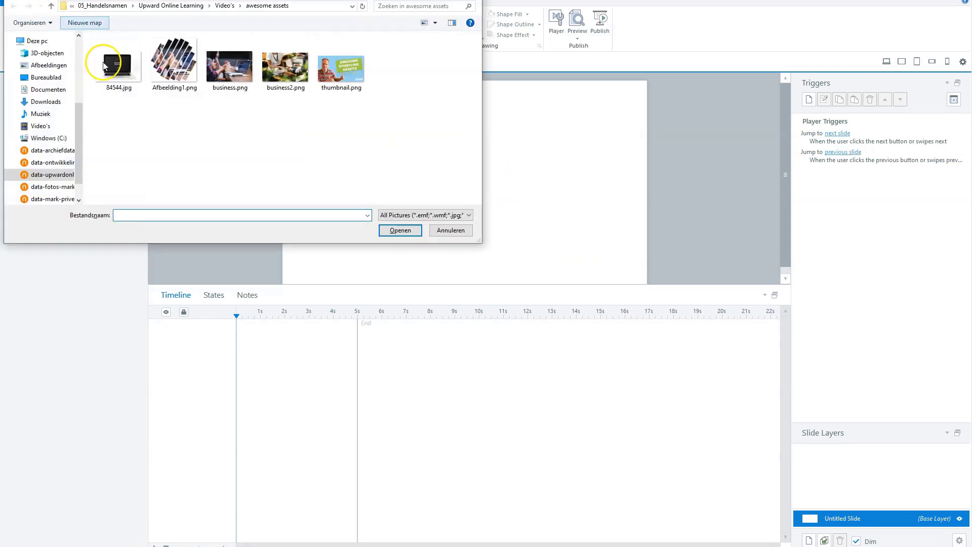
{"action": "left_click", "coordinate": [177, 56]}
{"action": "left_click", "coordinate": [395, 231]}
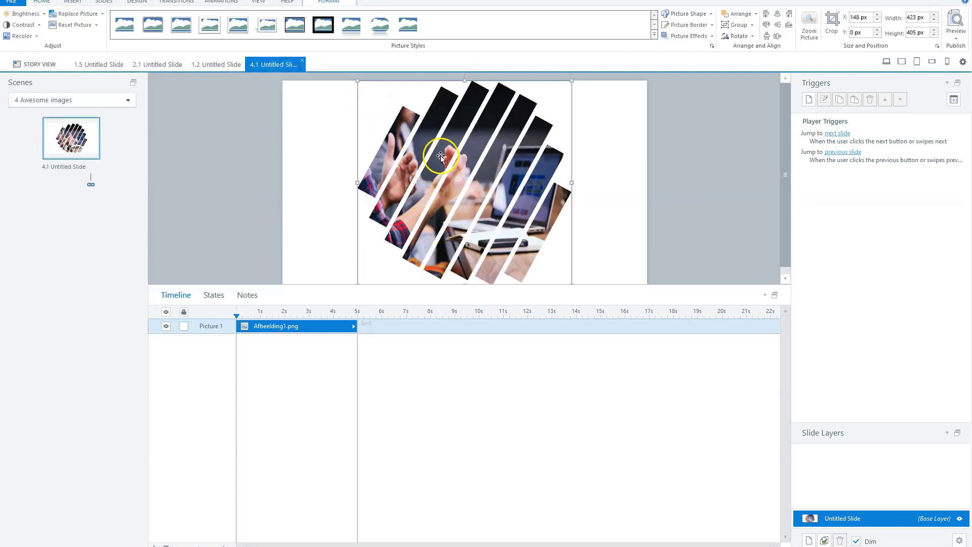
Resize Afbeelding1.png to about 326 × 312 px and move it right
{"action": "left_click_drag", "start_coordinate": [358, 81], "coordinate": [418, 127]}
{"action": "left_click_drag", "start_coordinate": [456, 177], "coordinate": [518, 160]}
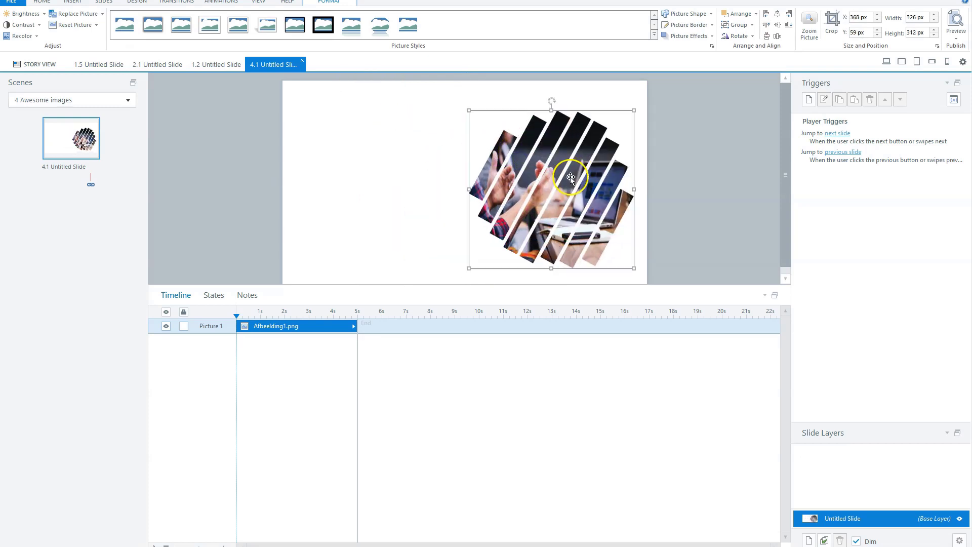
{"action": "left_click", "coordinate": [709, 166]}
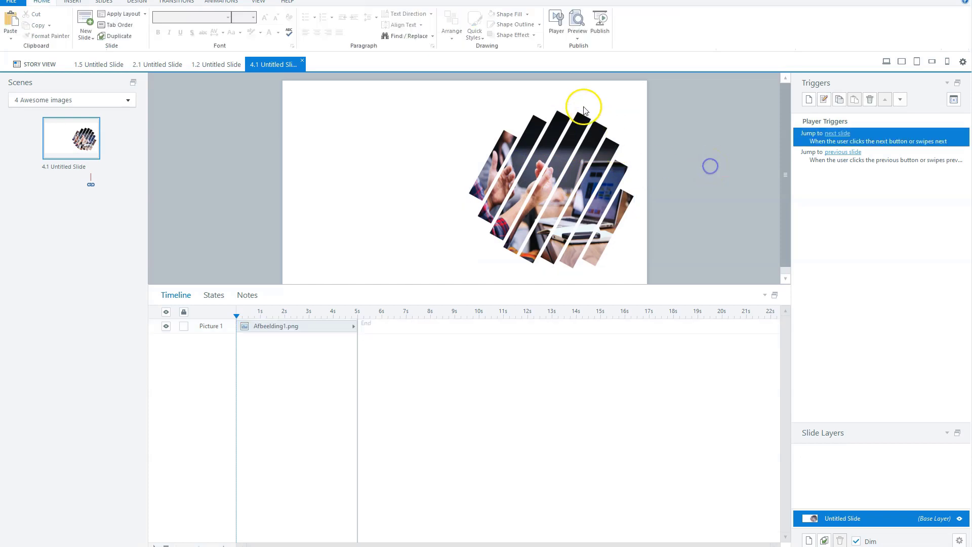
Apply an Outer shadow preset to Afbeelding1.png
{"action": "left_click", "coordinate": [552, 224]}
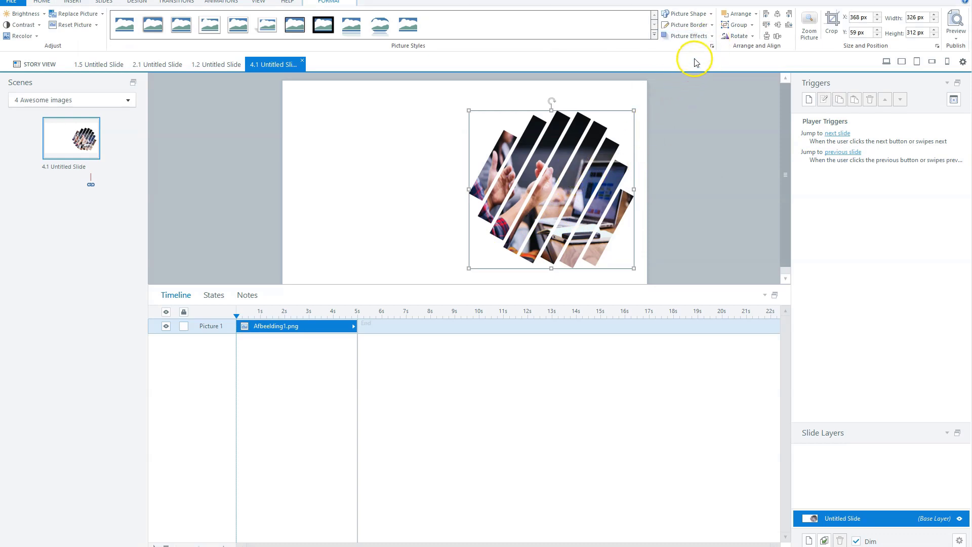
{"action": "left_click", "coordinate": [711, 36]}
{"action": "left_click", "coordinate": [701, 53]}
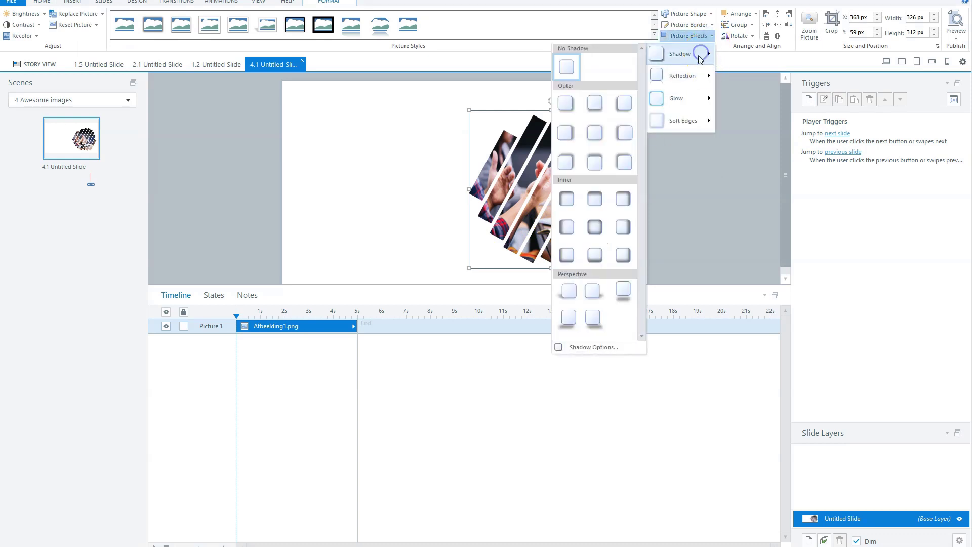
{"action": "left_click", "coordinate": [600, 135]}
{"action": "left_click", "coordinate": [683, 183]}
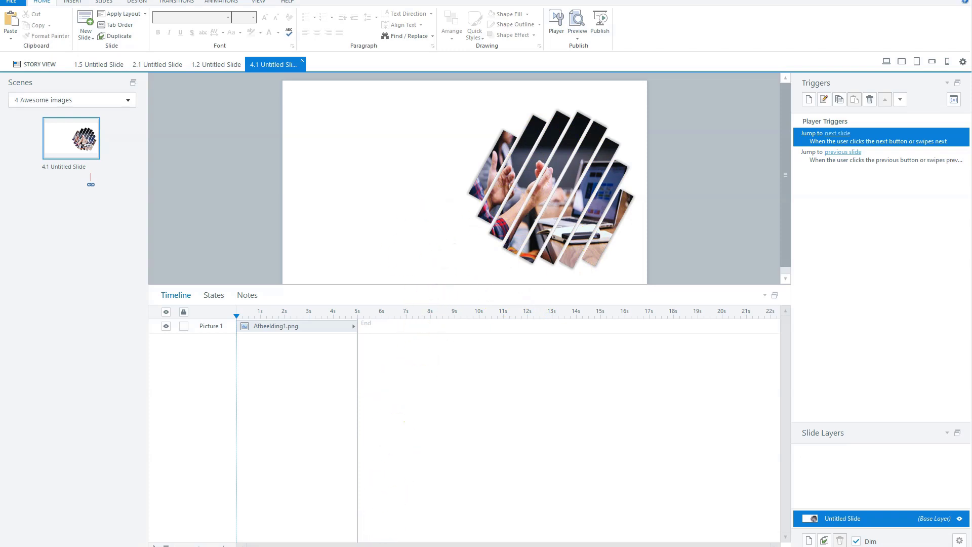
In PowerPoint, draw a triangle at the lower left of slide 2
{"action": "mouse_move", "coordinate": [357, 544]}
{"action": "left_click", "coordinate": [350, 527]}
{"action": "left_click", "coordinate": [104, 173]}
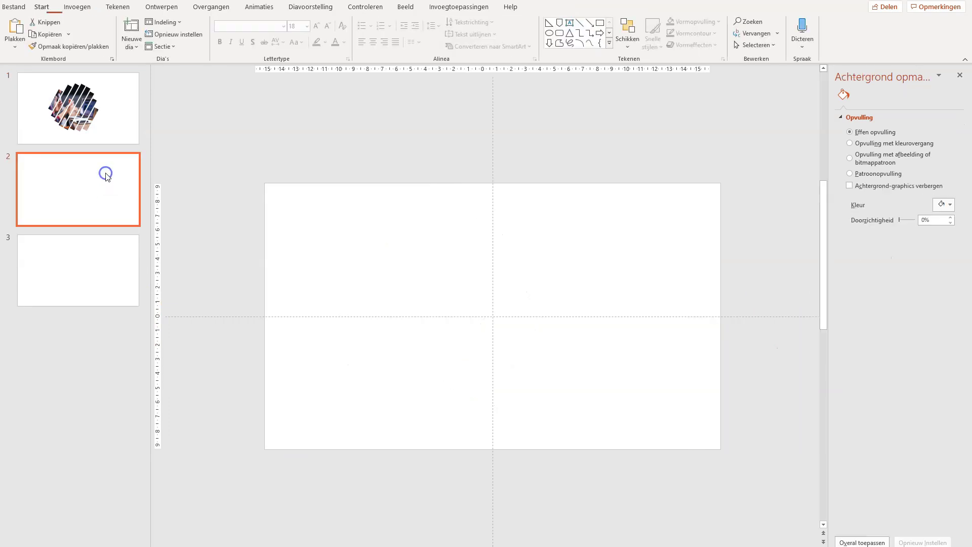
{"action": "left_click", "coordinate": [80, 7]}
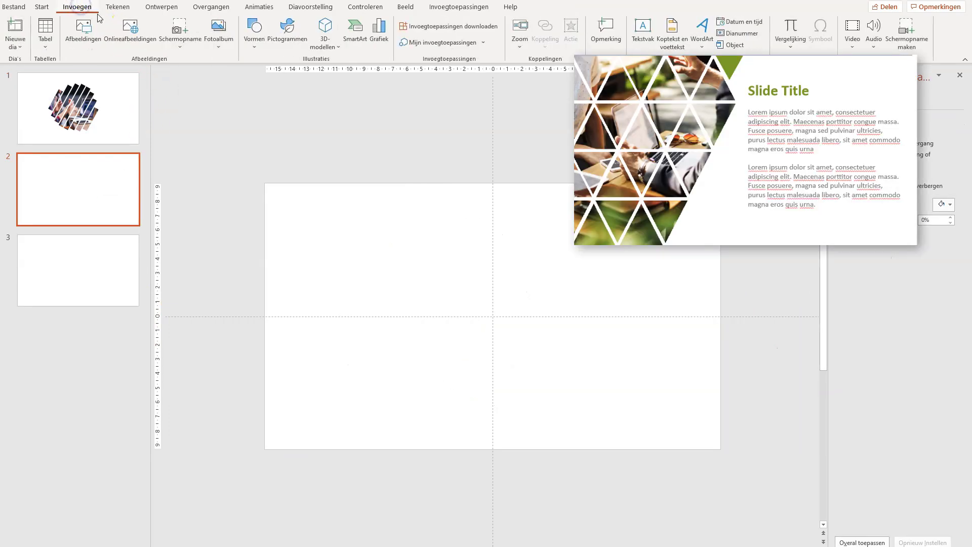
{"action": "left_click", "coordinate": [254, 47]}
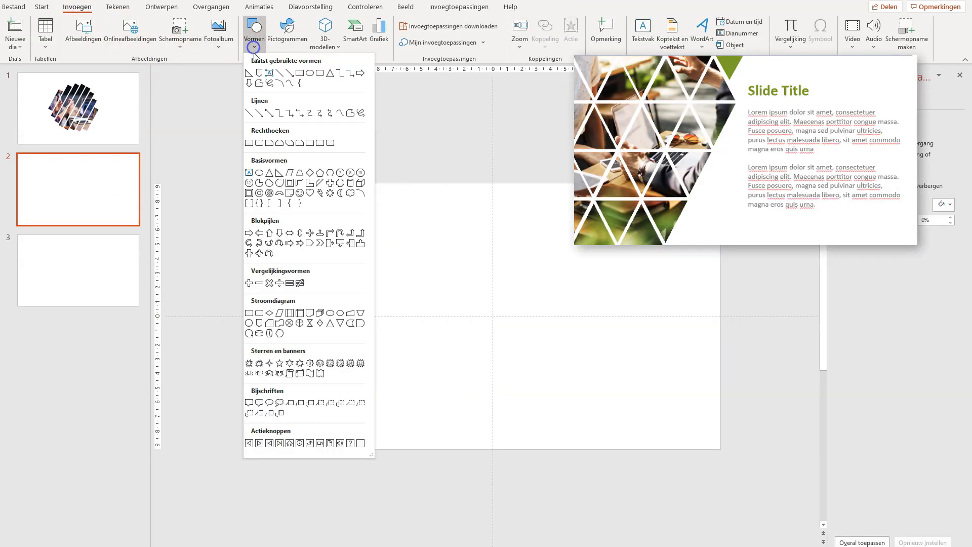
{"action": "left_click", "coordinate": [269, 173]}
{"action": "mouse_move", "coordinate": [279, 402]}
{"action": "left_mouse_down"}
{"action": "mouse_move", "coordinate": [328, 449]}
{"action": "mouse_move", "coordinate": [294, 431]}
{"action": "mouse_move", "coordinate": [319, 414]}
{"action": "mouse_move", "coordinate": [340, 422]}
{"action": "mouse_move", "coordinate": [311, 351]}
{"action": "left_mouse_up"}
Flip a triangle upside down, nest it between the upright ones, and select all three
{"action": "left_click_drag", "start_coordinate": [314, 318], "coordinate": [310, 400]}
{"action": "left_click_drag", "start_coordinate": [317, 357], "coordinate": [317, 411]}
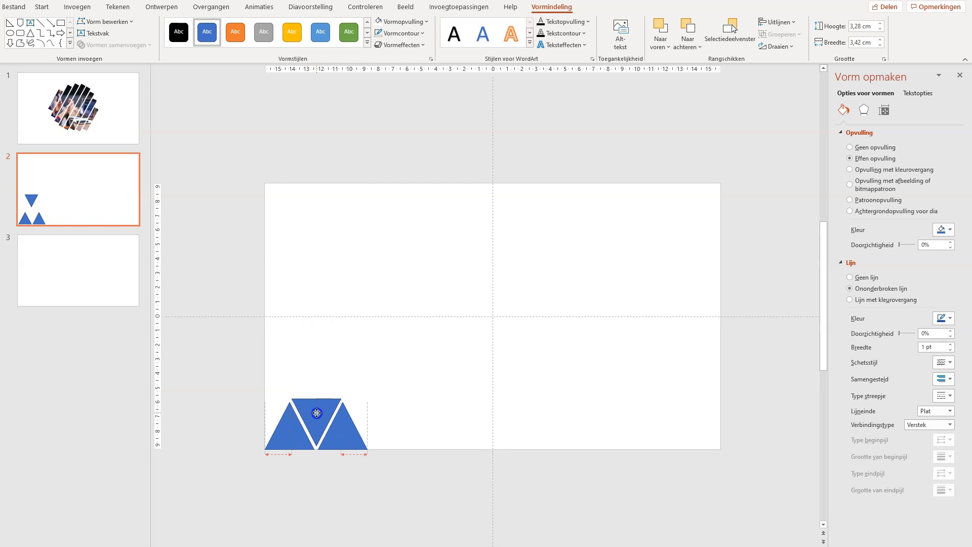
{"action": "left_click_drag", "start_coordinate": [317, 410], "coordinate": [317, 413]}
{"action": "left_click_drag", "start_coordinate": [243, 372], "coordinate": [446, 431]}
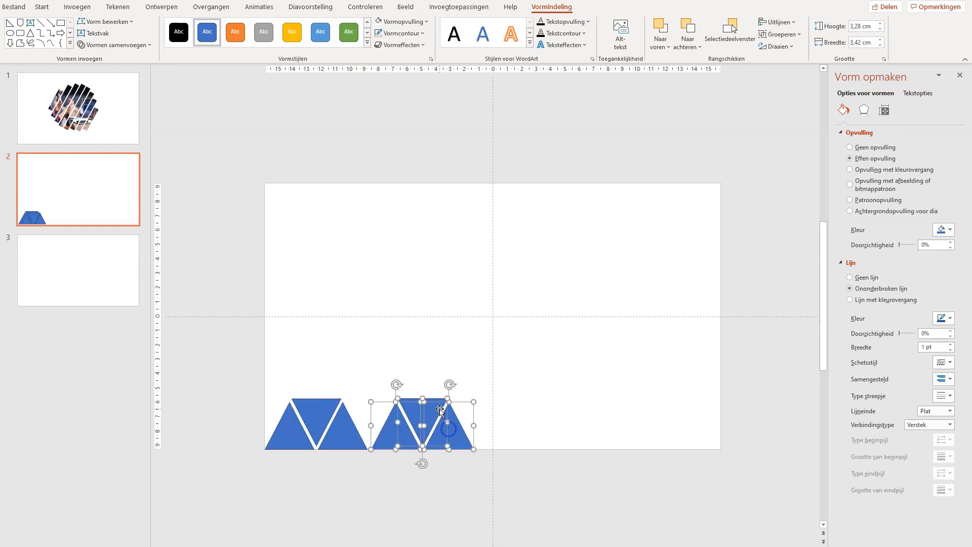
Copy inverted triangles into the gap and onto the row end to form one continuous strip
{"action": "left_click", "coordinate": [432, 379]}
{"action": "left_click_drag", "start_coordinate": [423, 402], "coordinate": [366, 401]}
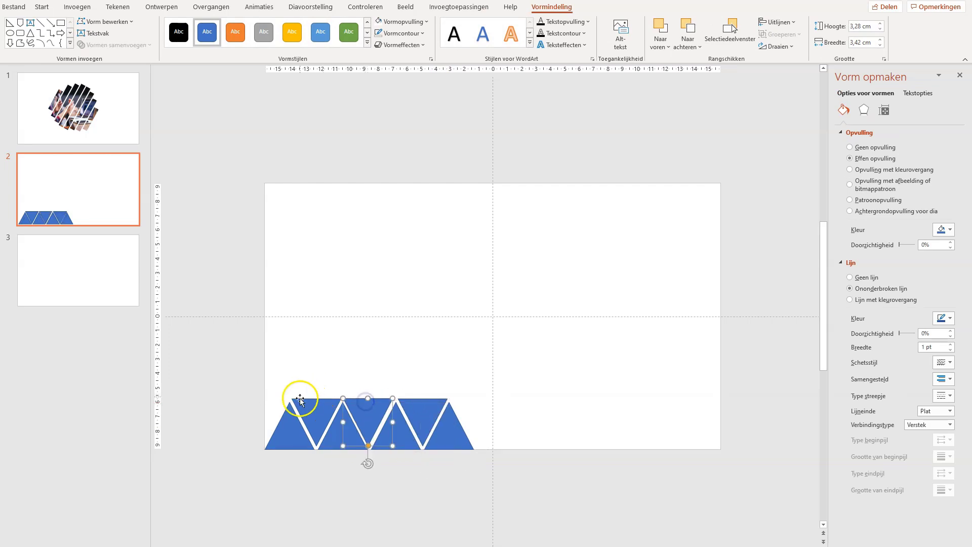
{"action": "left_click", "coordinate": [425, 409]}
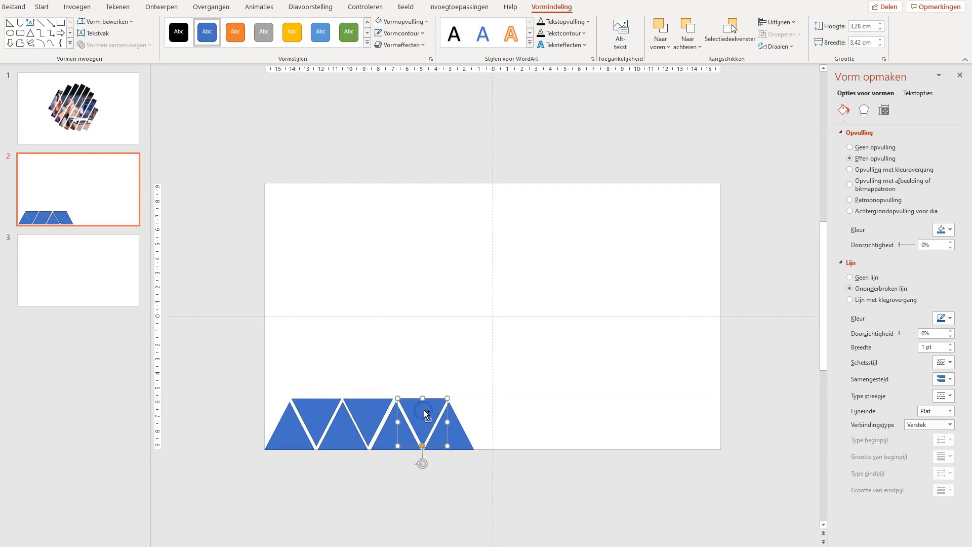
{"action": "left_click_drag", "start_coordinate": [424, 411], "coordinate": [477, 406]}
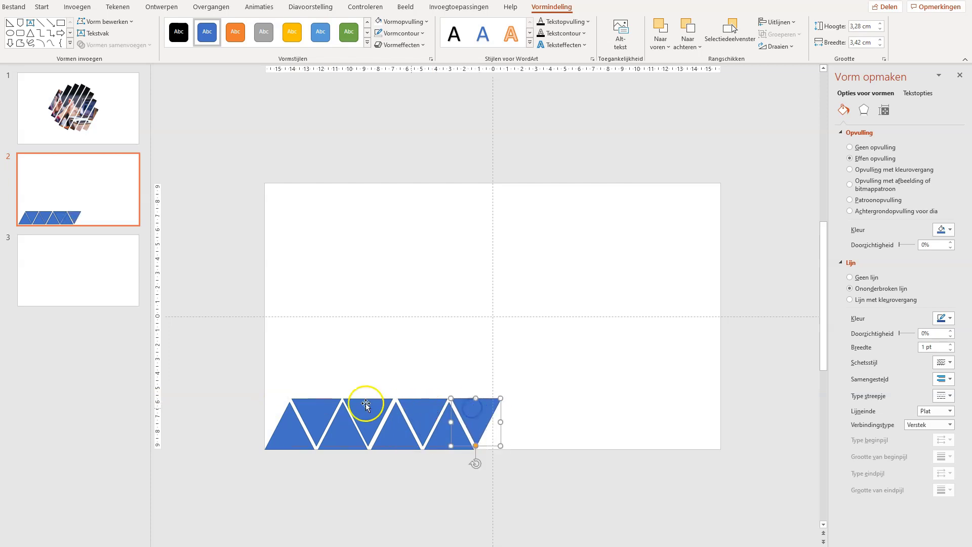
Duplicate the triangle row upward with an offset to stack four rows into a parallelogram
{"action": "left_click_drag", "start_coordinate": [217, 351], "coordinate": [547, 469]}
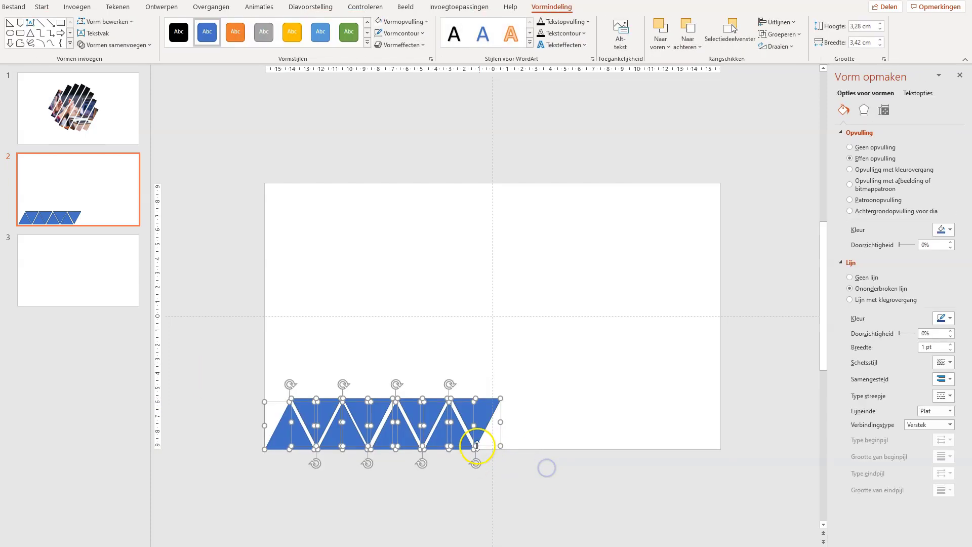
{"action": "left_click_drag", "start_coordinate": [445, 445], "coordinate": [518, 270]}
{"action": "left_click", "coordinate": [294, 248]}
Select every blue triangle and group them into one 14,85 × 22,05 cm shape
{"action": "left_click_drag", "start_coordinate": [247, 194], "coordinate": [604, 531]}
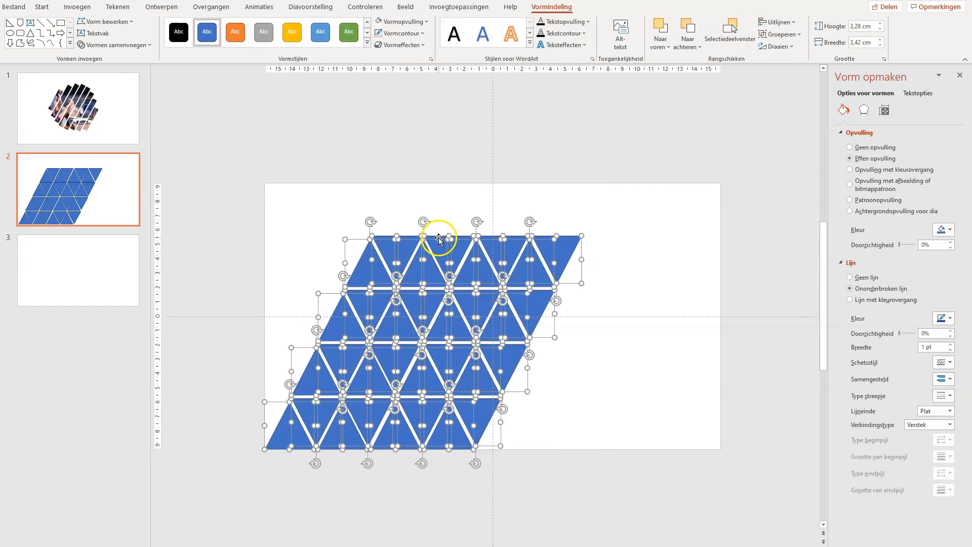
{"action": "right_click", "coordinate": [439, 236]}
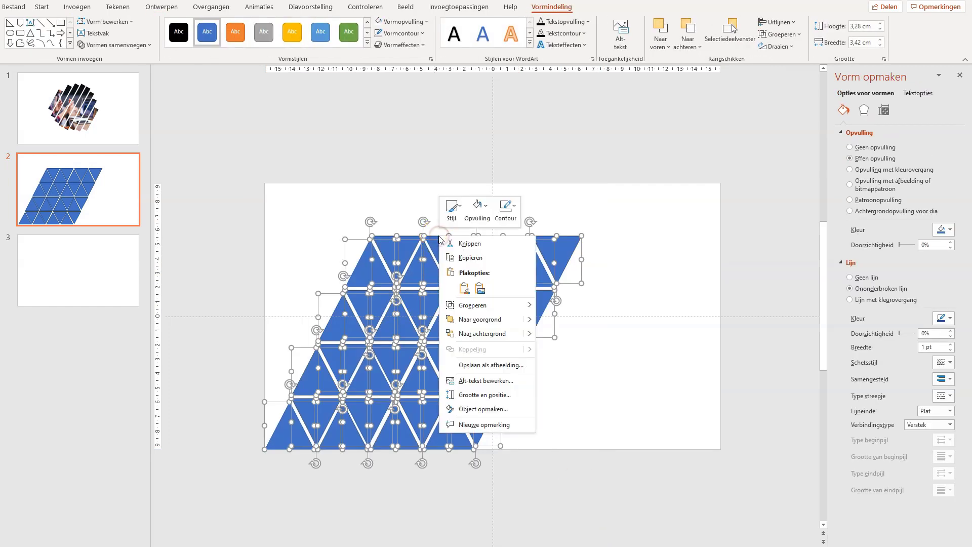
{"action": "mouse_move", "coordinate": [488, 305]}
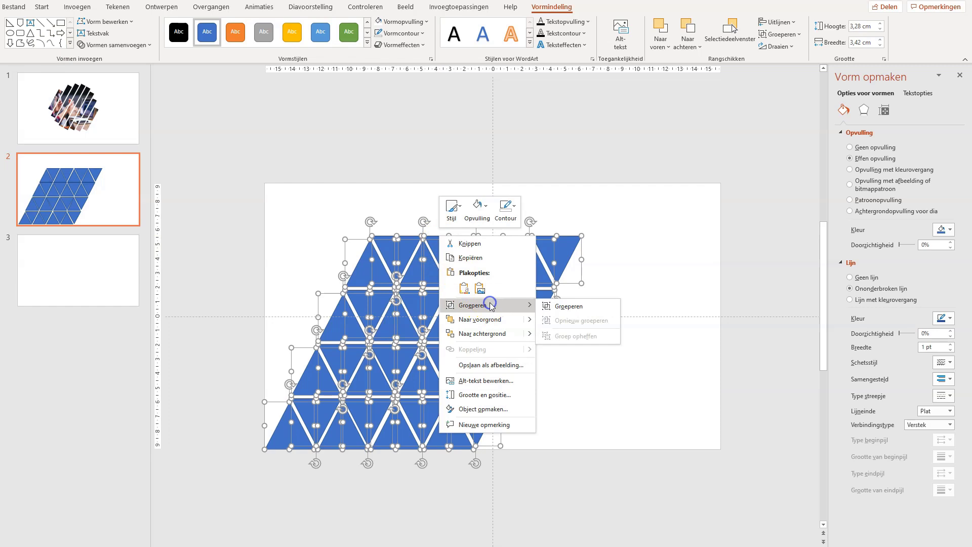
{"action": "left_click", "coordinate": [566, 306]}
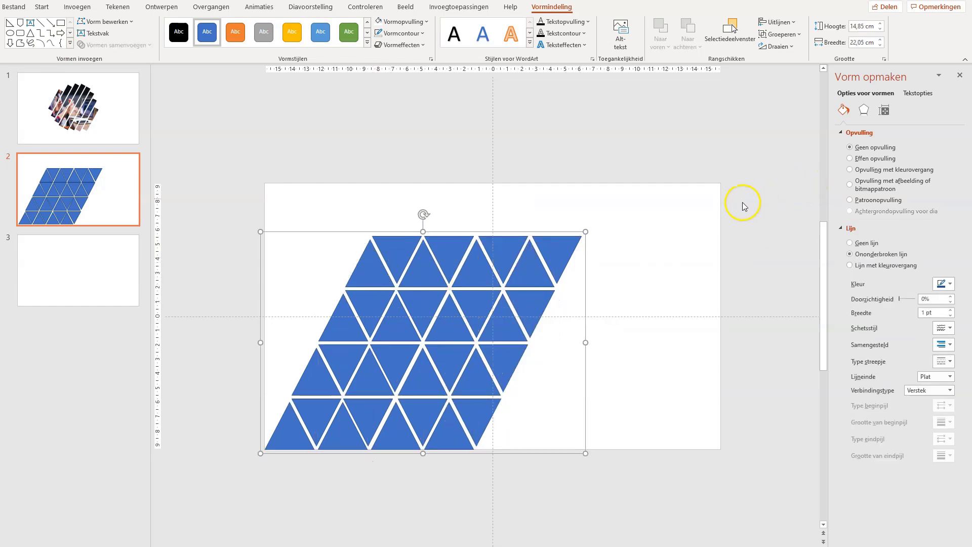
Give the triangle group a picture fill from business2.png and set No Outline
{"action": "left_click", "coordinate": [850, 184]}
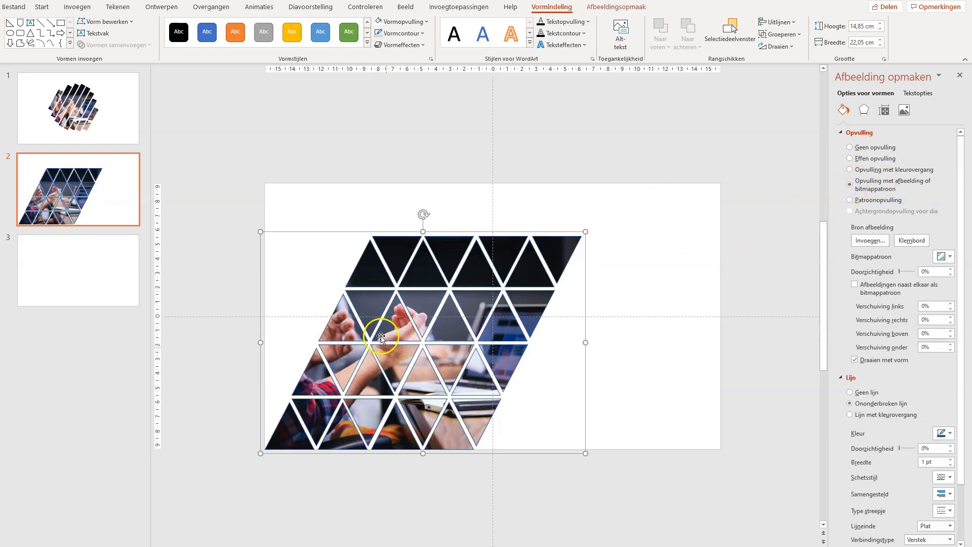
{"action": "left_click", "coordinate": [869, 241]}
{"action": "left_click", "coordinate": [385, 262]}
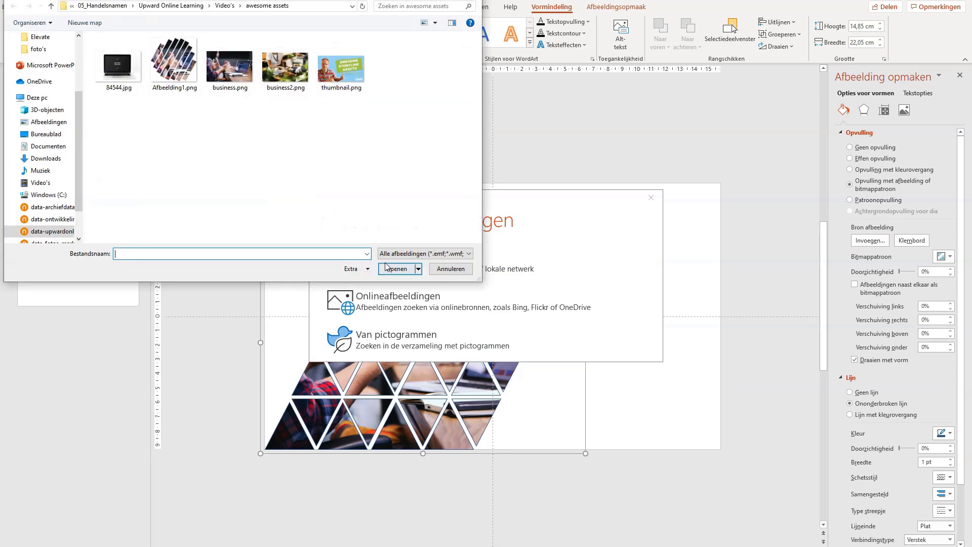
{"action": "left_click", "coordinate": [285, 69]}
{"action": "left_click", "coordinate": [398, 269]}
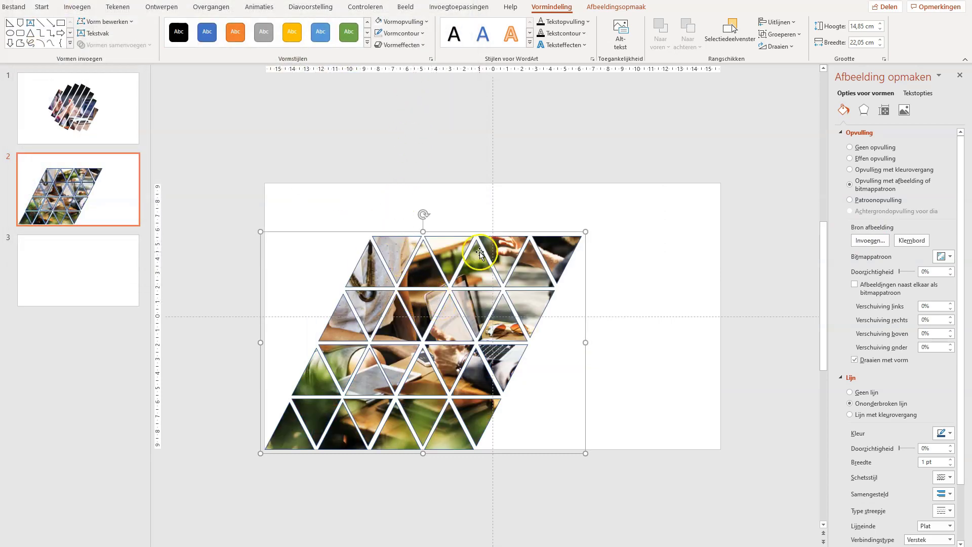
{"action": "left_click", "coordinate": [424, 33]}
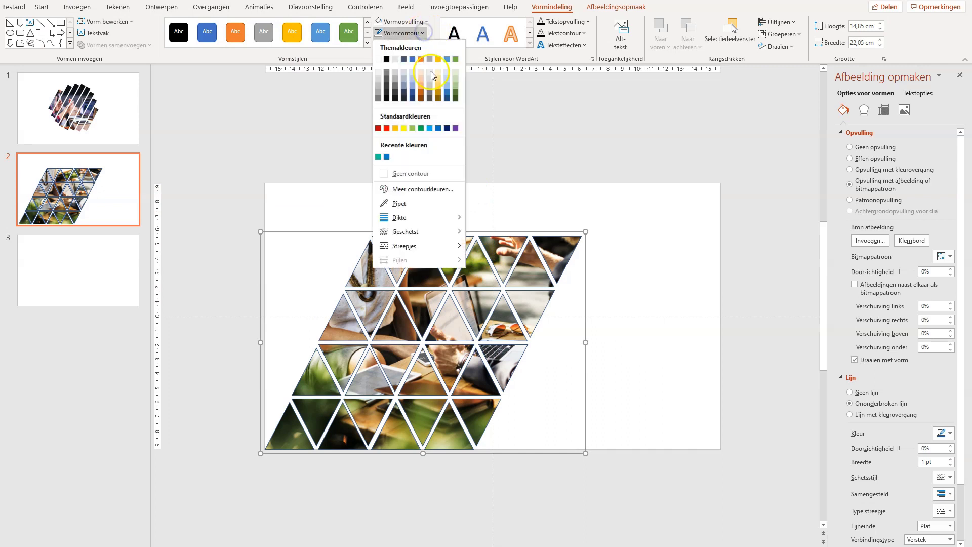
{"action": "left_click", "coordinate": [414, 173]}
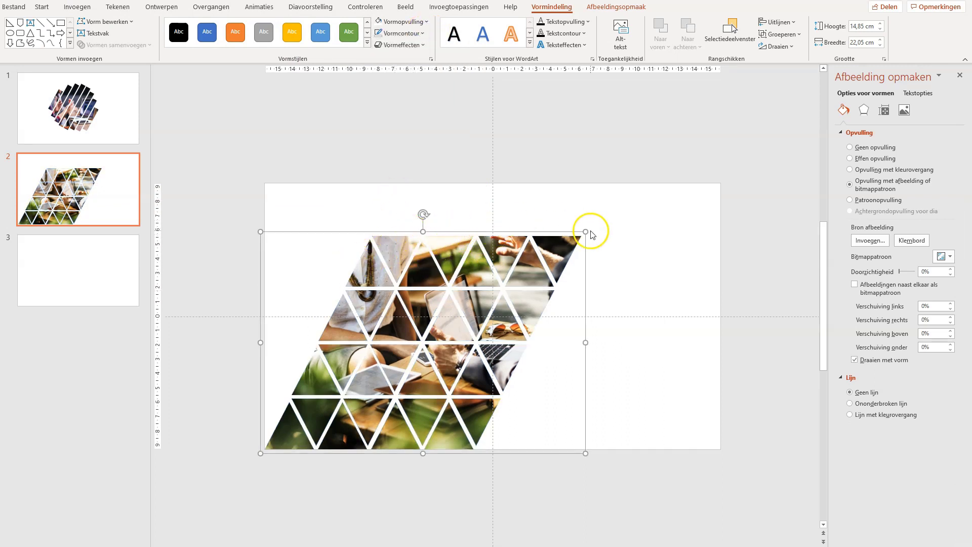
Give the top-right triangle a solid fill using green sampled from the photo with the Eyedropper
{"action": "left_click", "coordinate": [556, 250]}
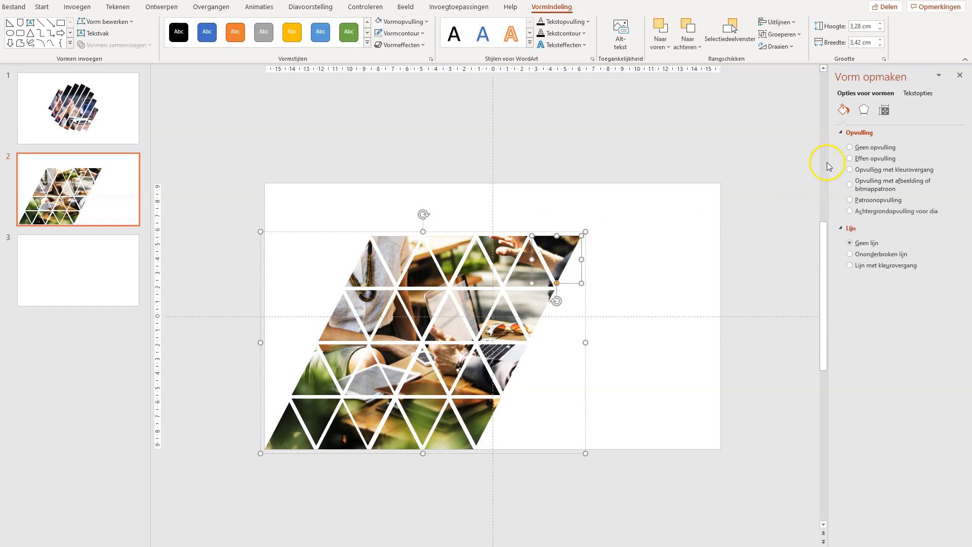
{"action": "left_click", "coordinate": [850, 159]}
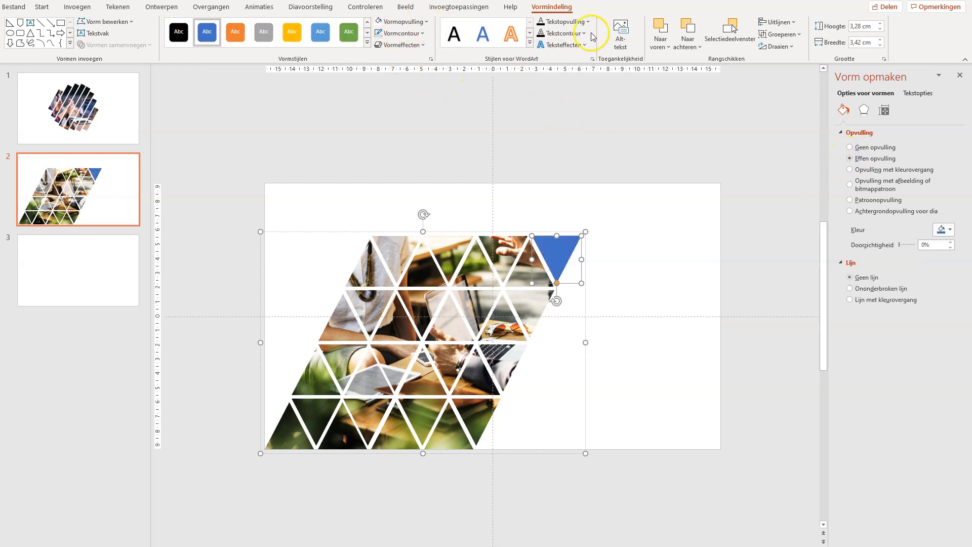
{"action": "left_click", "coordinate": [414, 22]}
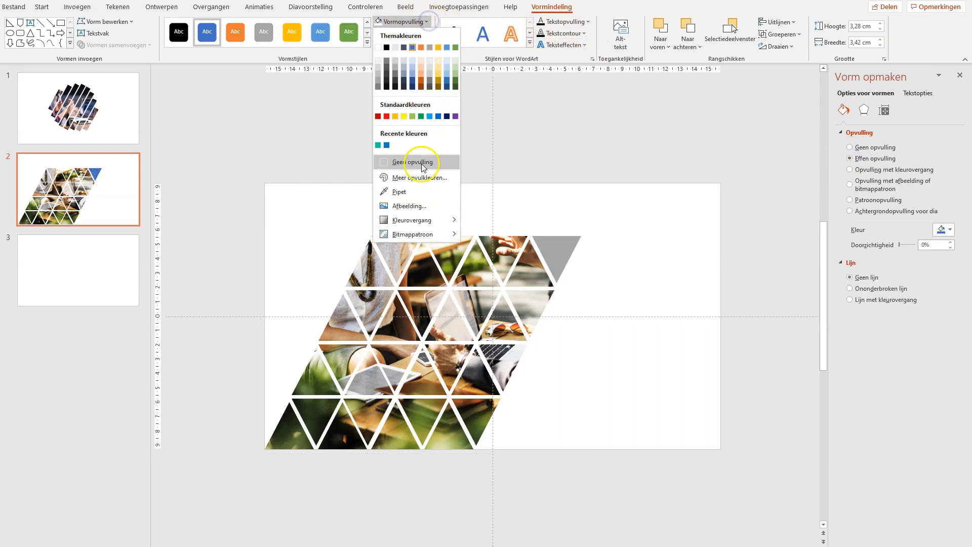
{"action": "left_click", "coordinate": [417, 190]}
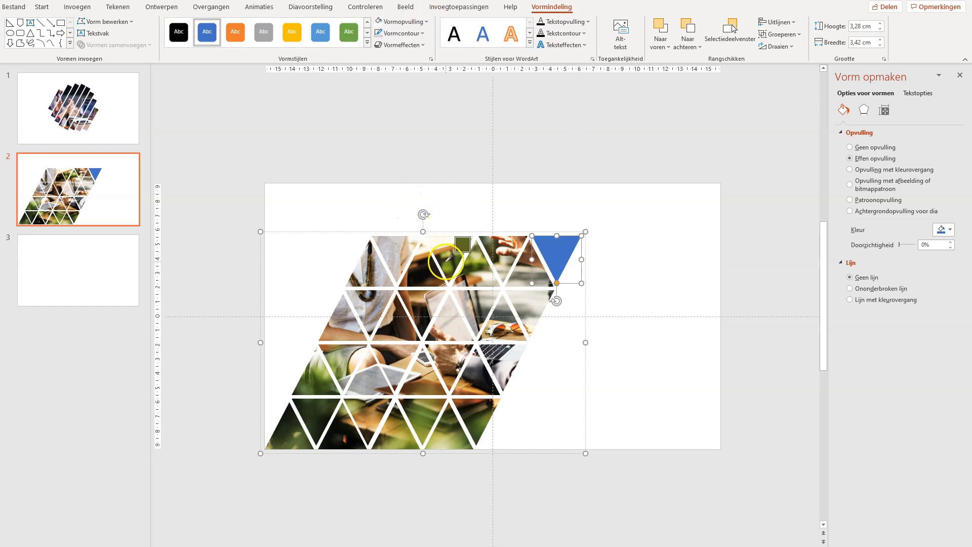
{"action": "left_click", "coordinate": [447, 263]}
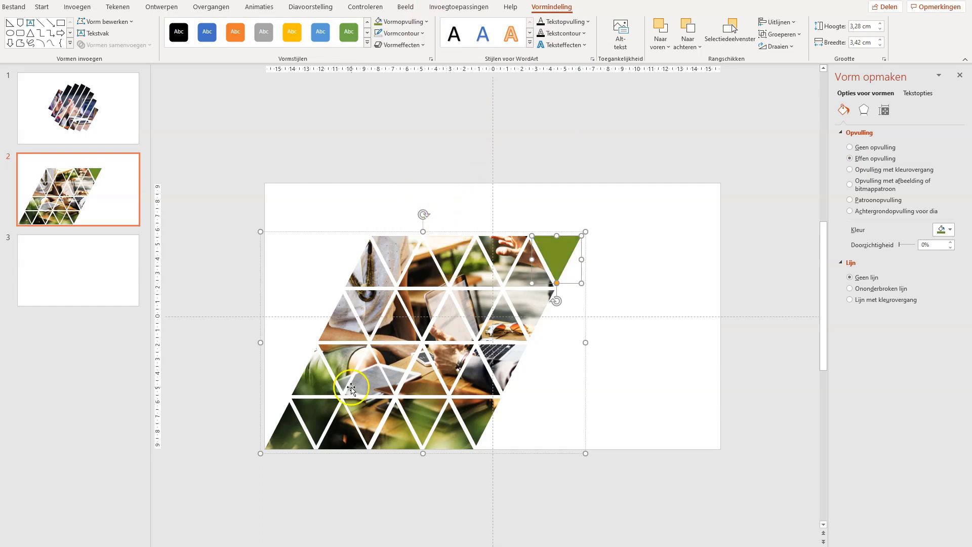
Shrink the green triangle slightly with its corner handle, comparing it to the bottom-left triangle
{"action": "left_click", "coordinate": [565, 199]}
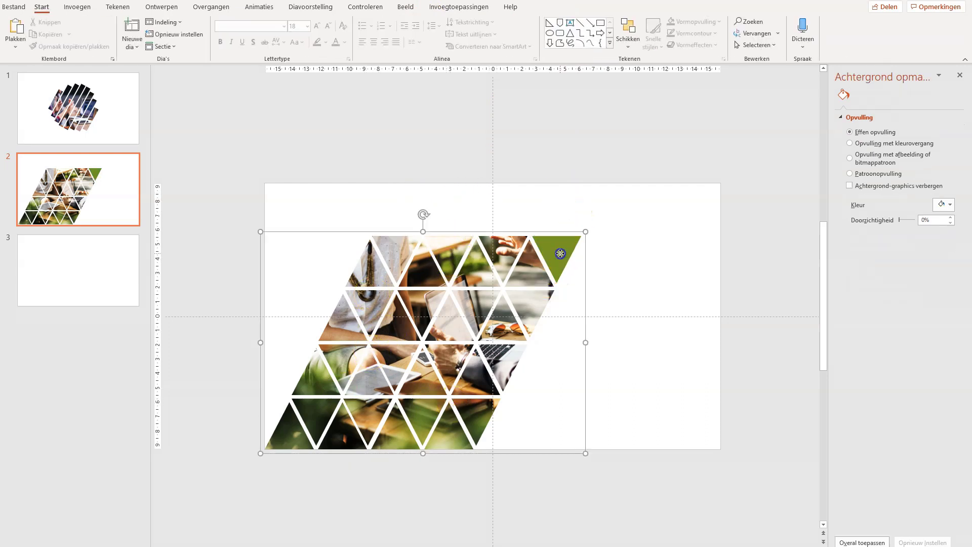
{"action": "left_click", "coordinate": [560, 254]}
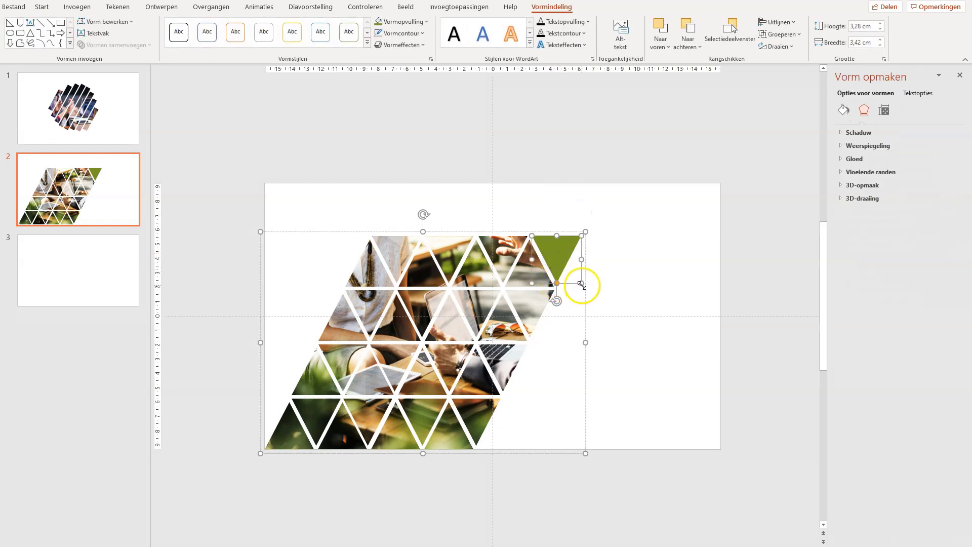
{"action": "left_click_drag", "start_coordinate": [581, 284], "coordinate": [563, 263]}
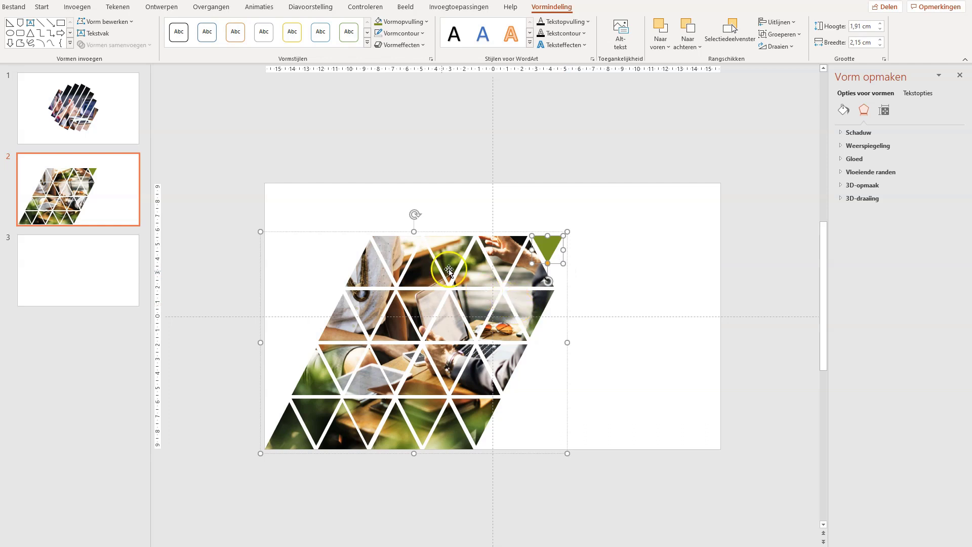
{"action": "left_click", "coordinate": [293, 446]}
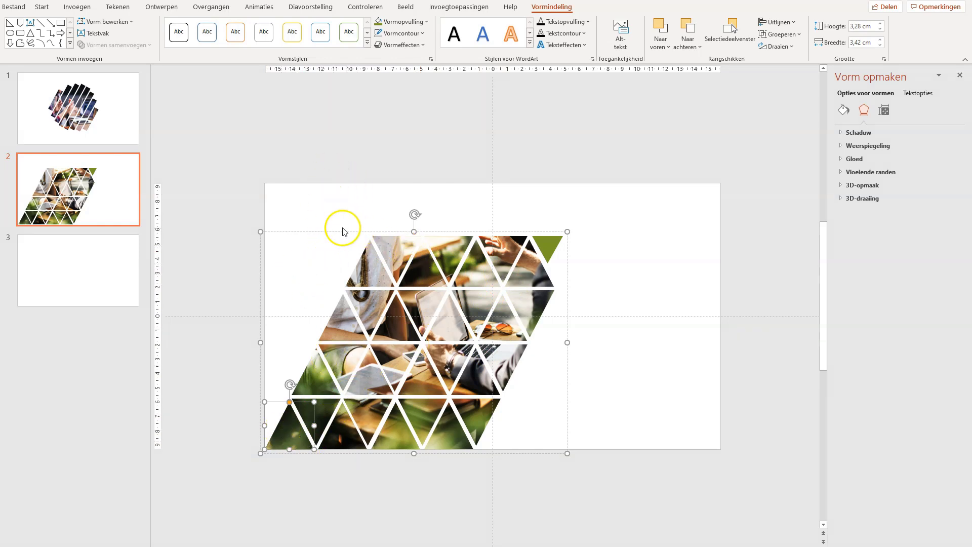
{"action": "left_click", "coordinate": [463, 231]}
{"action": "right_click", "coordinate": [463, 231]}
{"action": "left_click", "coordinate": [473, 223]}
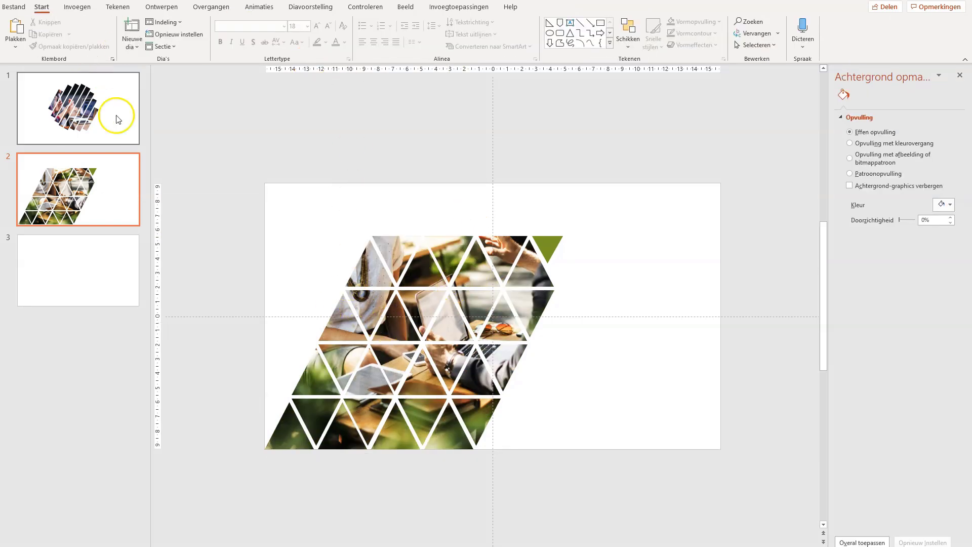
Save the triangle mosaic group as picture Afbeelding2.png in the awesome assets folder
{"action": "left_click", "coordinate": [451, 234]}
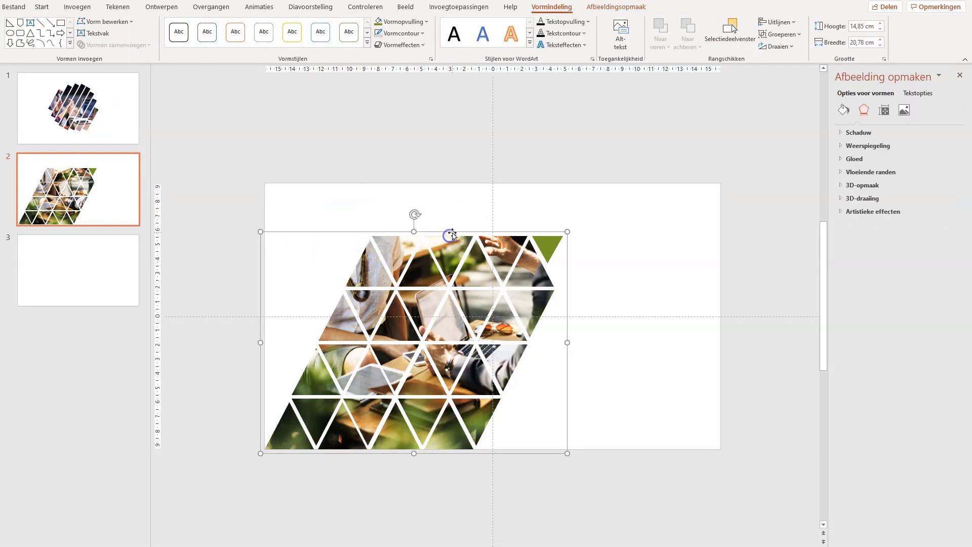
{"action": "right_click", "coordinate": [452, 231]}
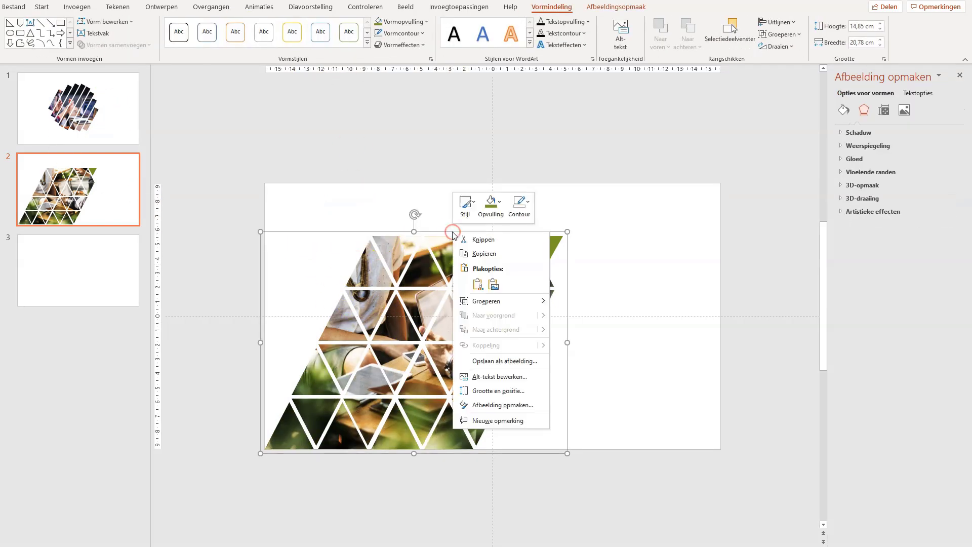
{"action": "left_click", "coordinate": [489, 361]}
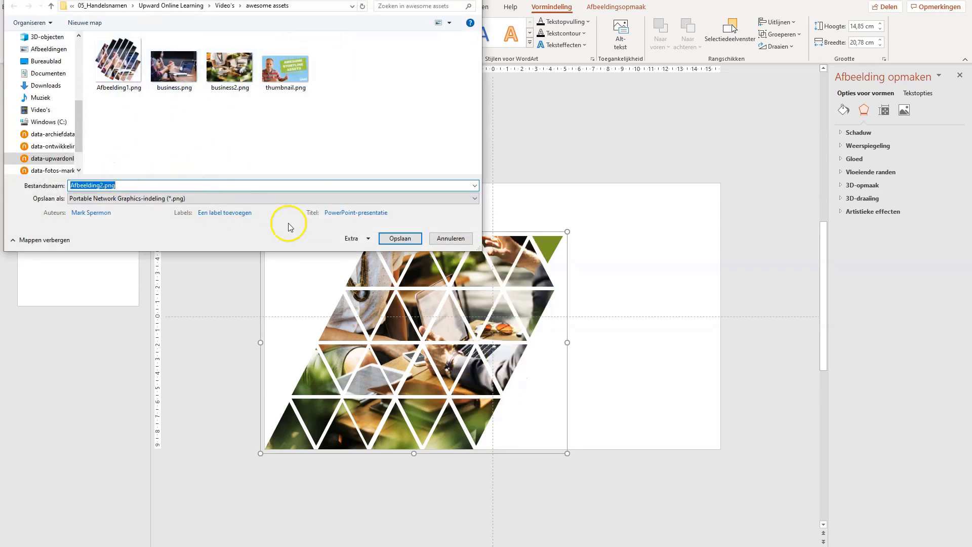
{"action": "left_click", "coordinate": [393, 238]}
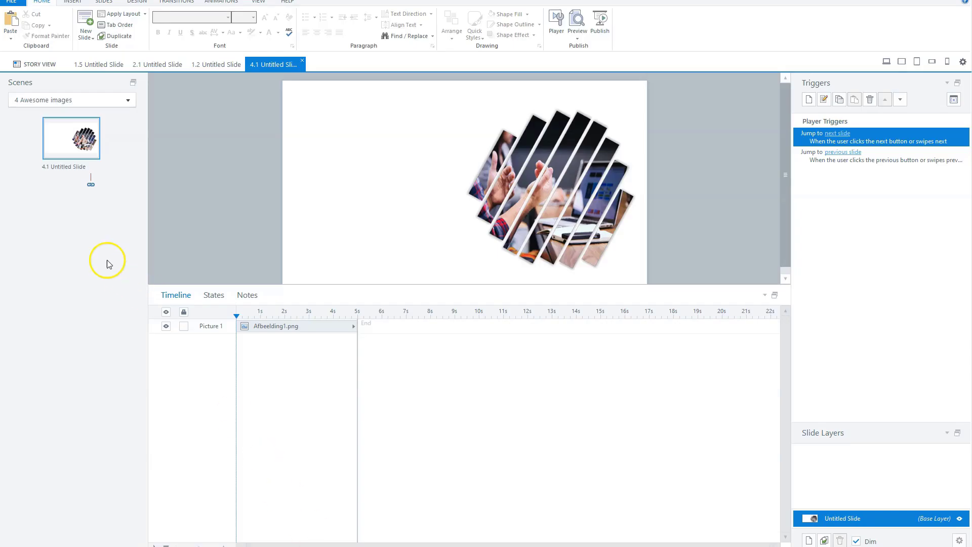
Add blank slide 4.2 and insert the Afbeelding2.png mosaic picture onto it
{"action": "left_click", "coordinate": [89, 37]}
{"action": "mouse_move", "coordinate": [71, 76]}
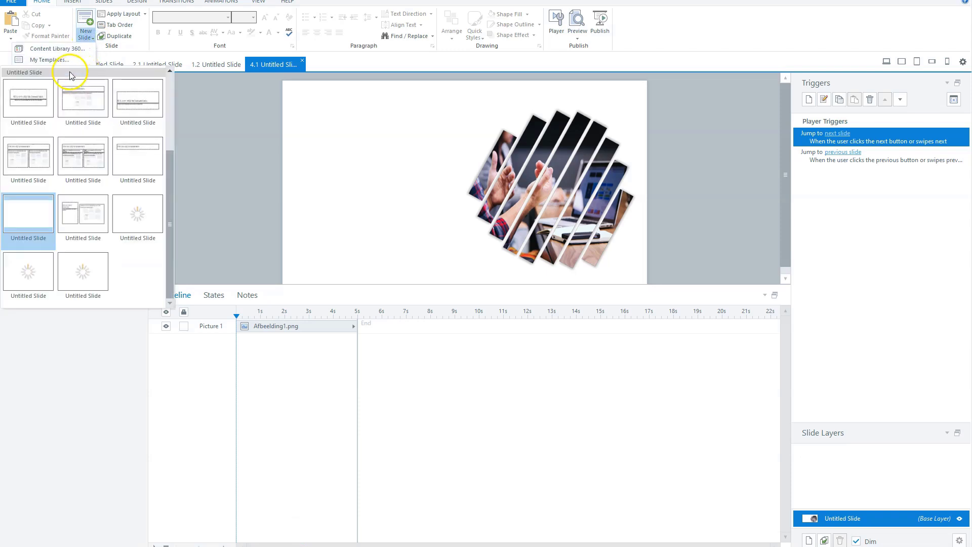
{"action": "left_click", "coordinate": [31, 217]}
{"action": "left_click", "coordinate": [86, 229]}
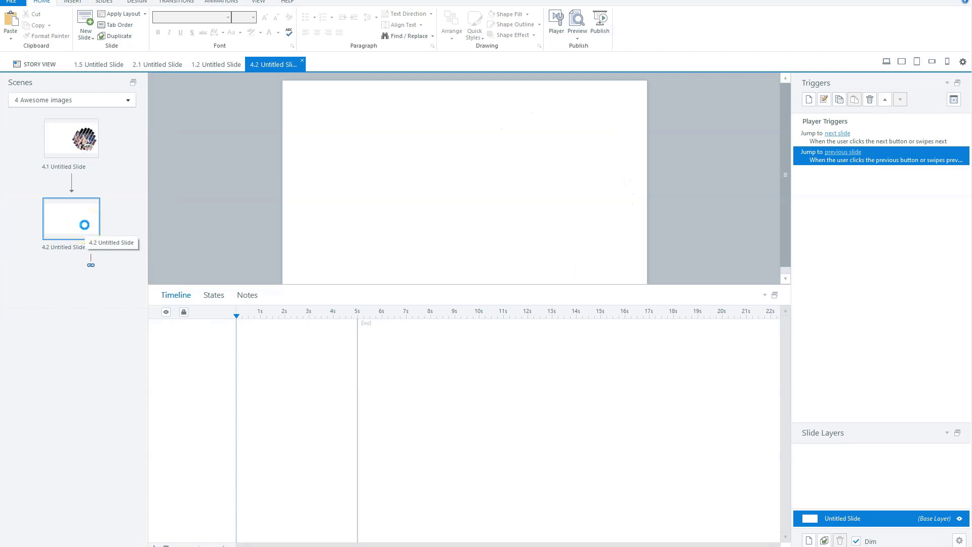
{"action": "key", "text": "ctrl+j"}
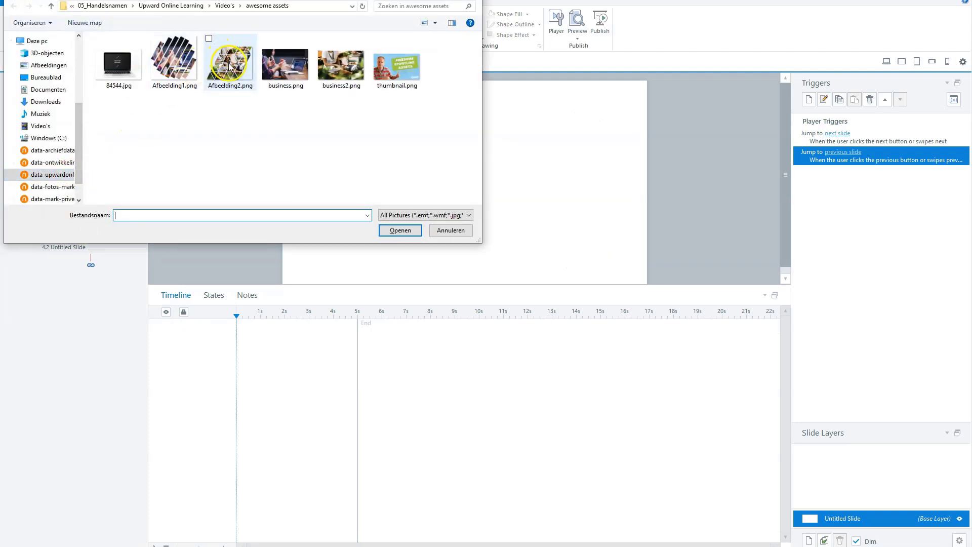
{"action": "left_click", "coordinate": [230, 66]}
{"action": "left_click", "coordinate": [405, 230]}
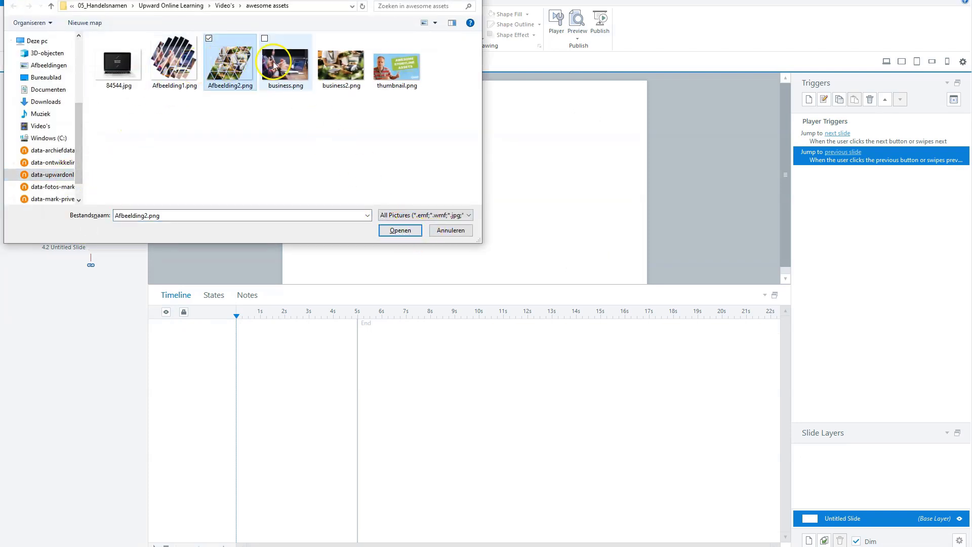
{"action": "left_click", "coordinate": [400, 230]}
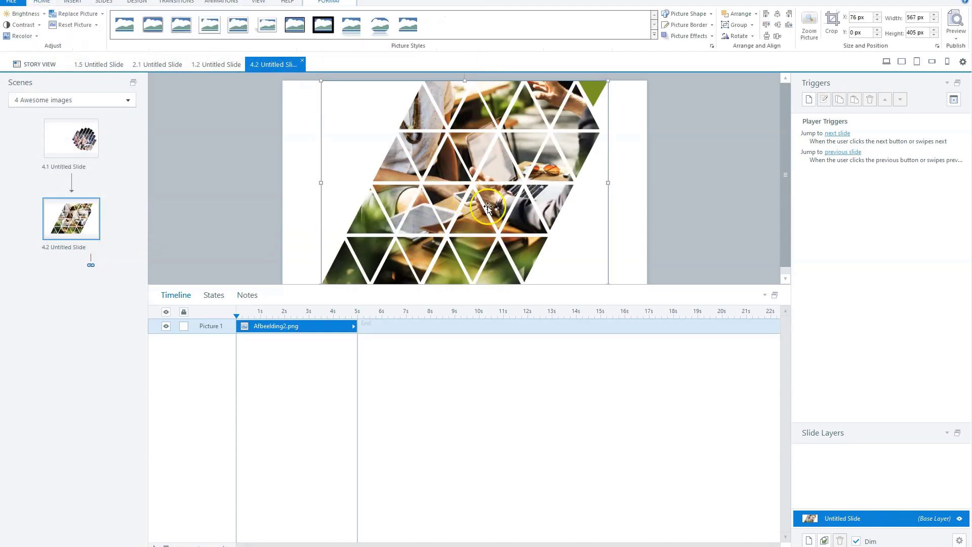
Drag the mosaic left past the slide edge to X -202 px, Y 0 px
{"action": "scroll", "coordinate": [616, 173], "scroll_direction": "down", "scroll_amount": 1}
{"action": "left_click_drag", "start_coordinate": [508, 168], "coordinate": [468, 169]}
{"action": "left_click", "coordinate": [708, 137]}
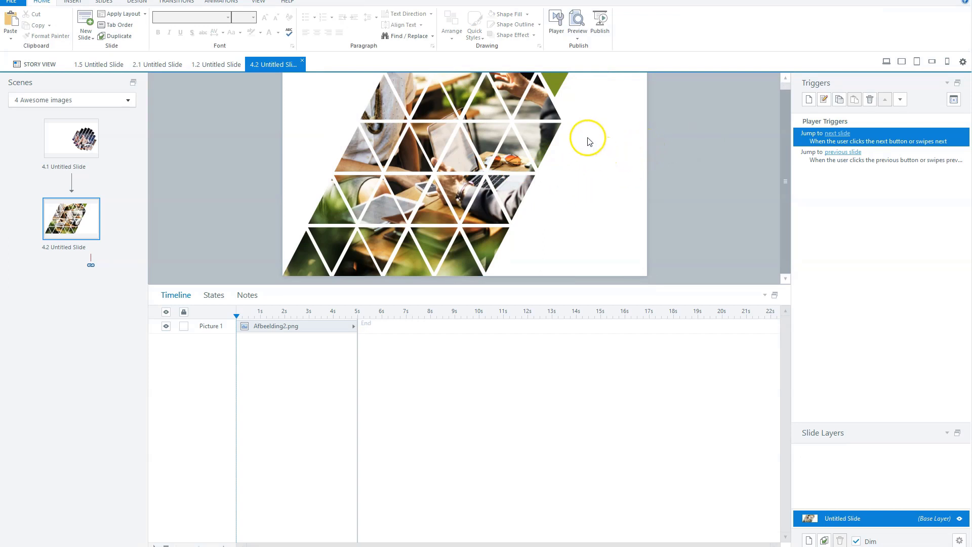
{"action": "left_click_drag", "start_coordinate": [446, 203], "coordinate": [382, 202]}
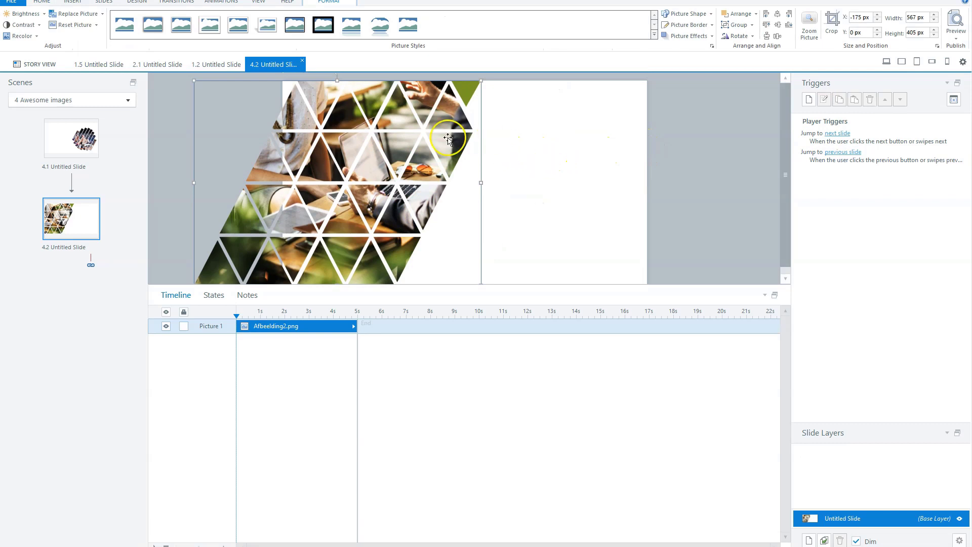
{"action": "left_click_drag", "start_coordinate": [399, 141], "coordinate": [387, 141]}
{"action": "left_click", "coordinate": [742, 96]}
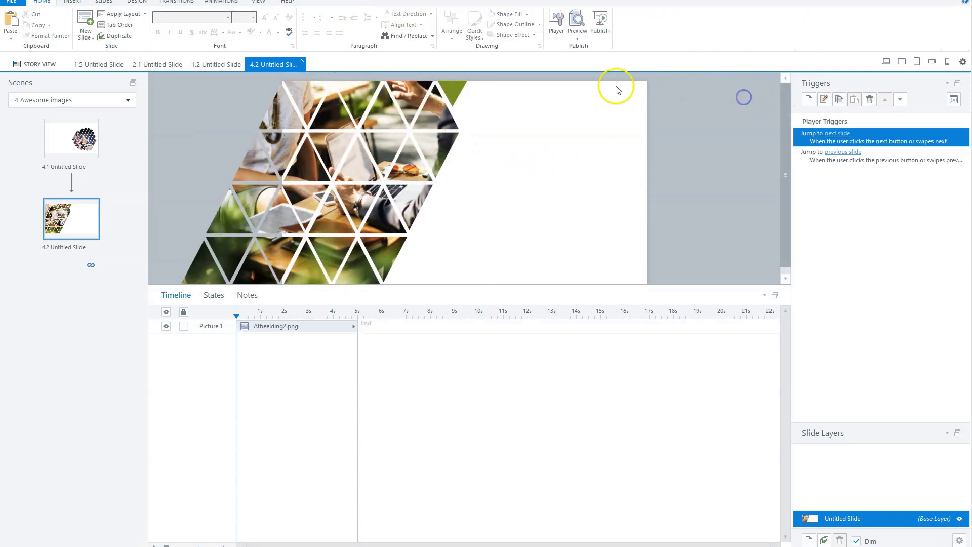
{"action": "left_click", "coordinate": [577, 38]}
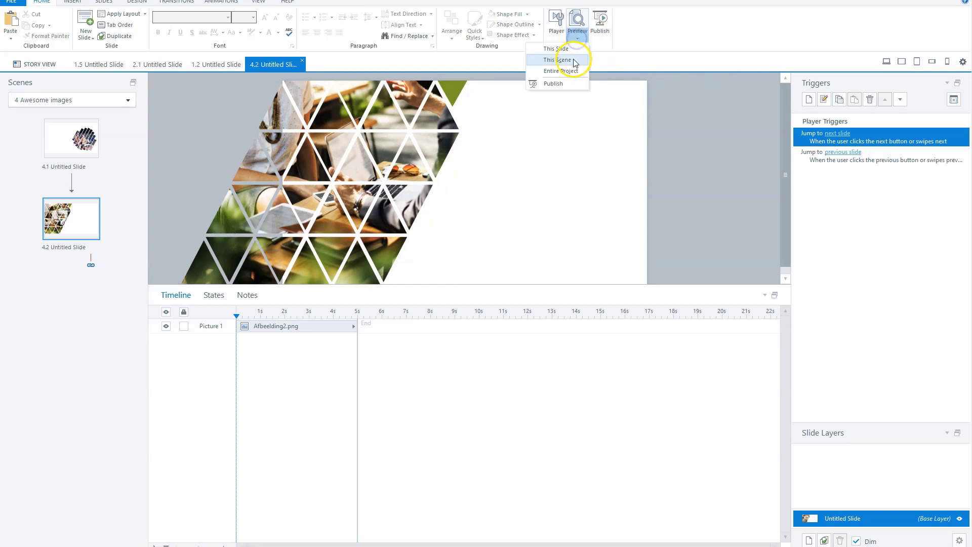
{"action": "left_click", "coordinate": [571, 49]}
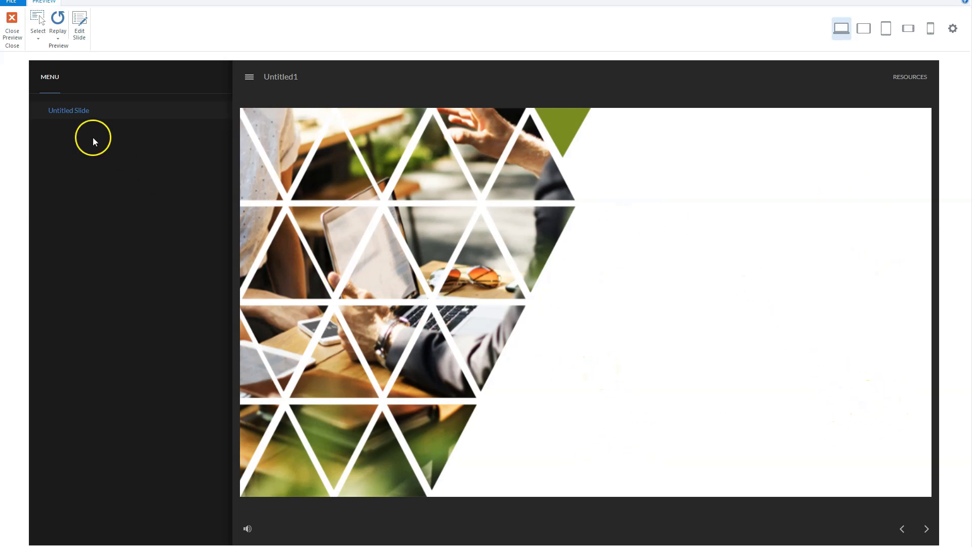
{"action": "left_click", "coordinate": [12, 26]}
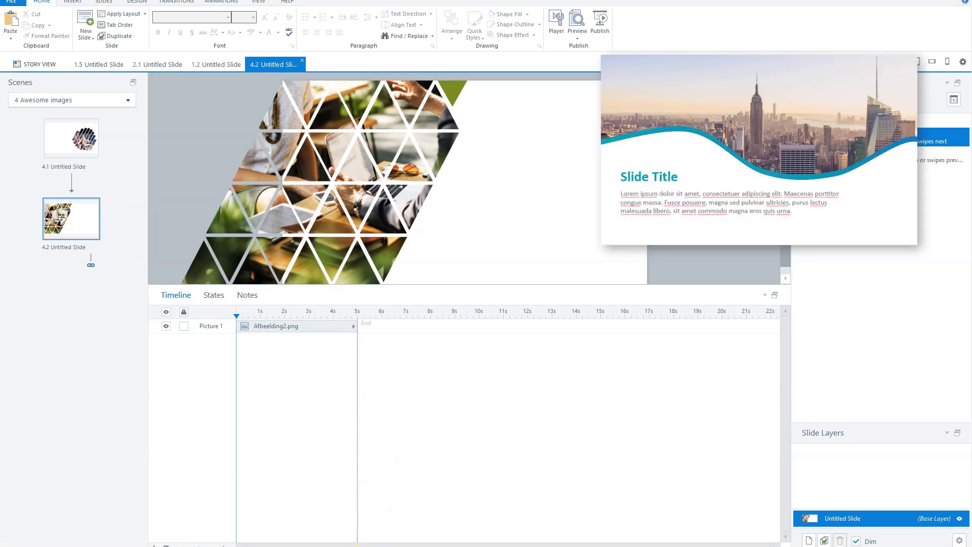
{"action": "mouse_move", "coordinate": [360, 546]}
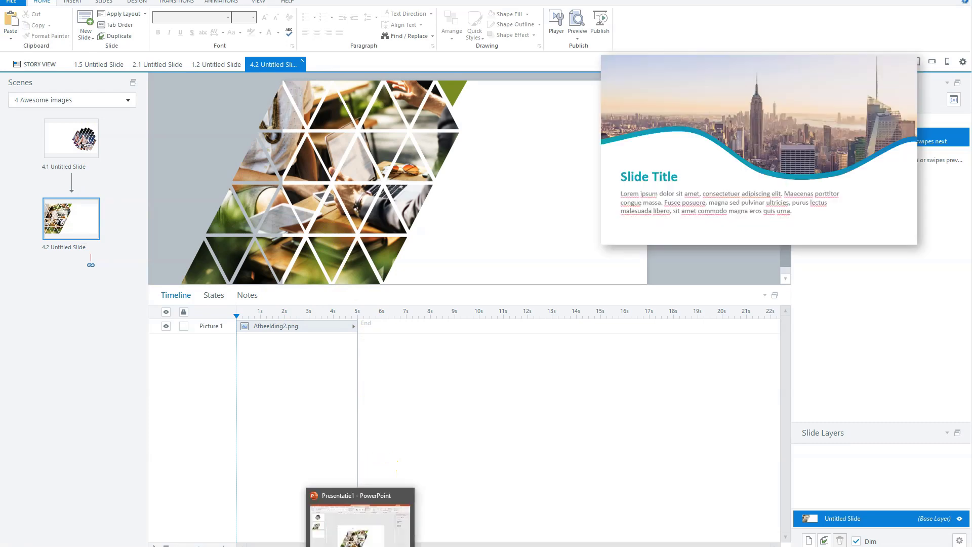
Return to PowerPoint's empty slide 3 and pick the Curve (Kromme) shape from Vormen
{"action": "left_click", "coordinate": [360, 521]}
{"action": "left_click", "coordinate": [81, 255]}
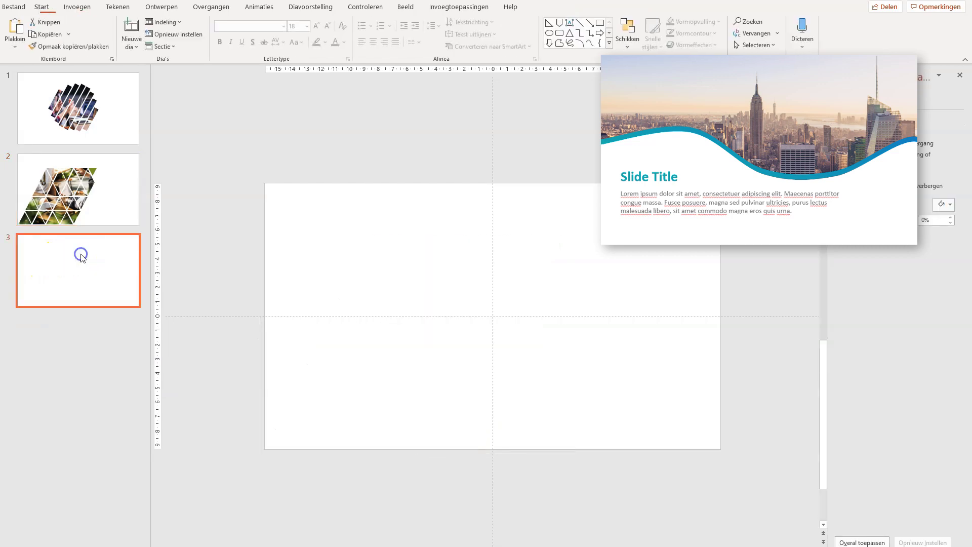
{"action": "left_click", "coordinate": [227, 147]}
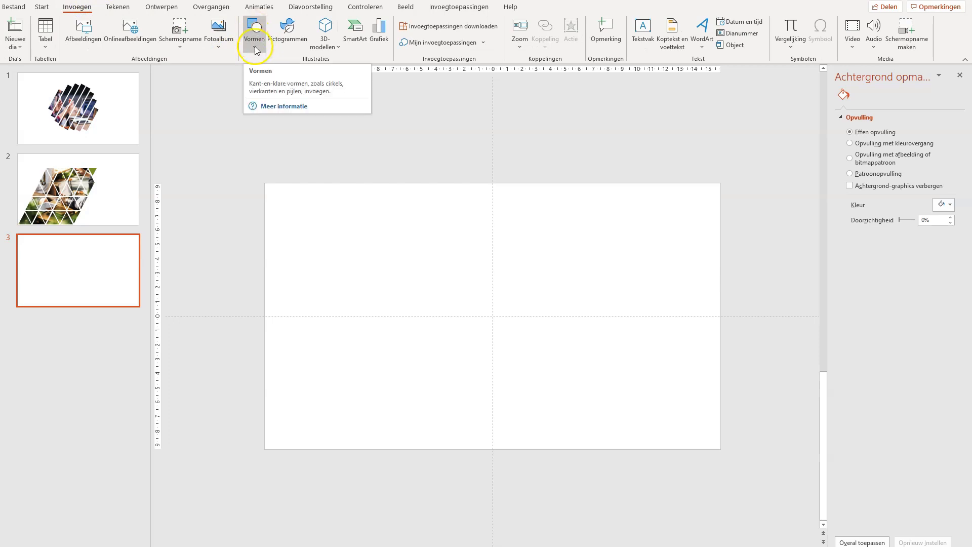
{"action": "left_click", "coordinate": [255, 48]}
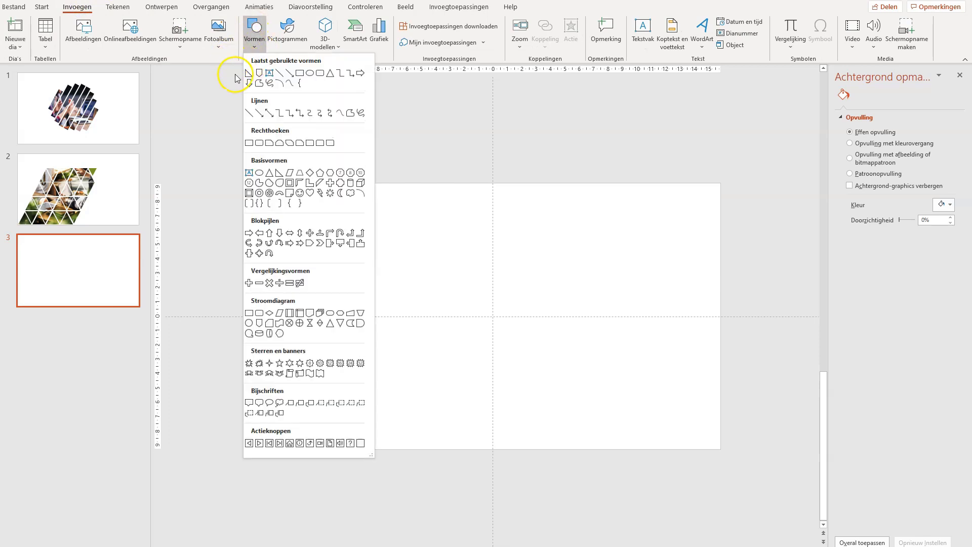
{"action": "left_click", "coordinate": [290, 82]}
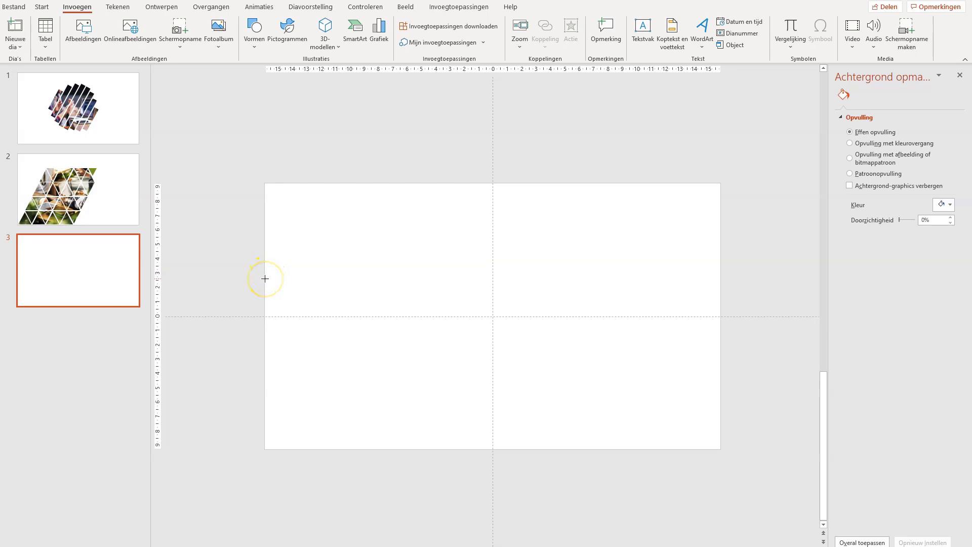
Draw a closed blue curve from the slide's left edge to below both bottom corners, then enlarge it up-left
{"action": "left_click", "coordinate": [264, 278]}
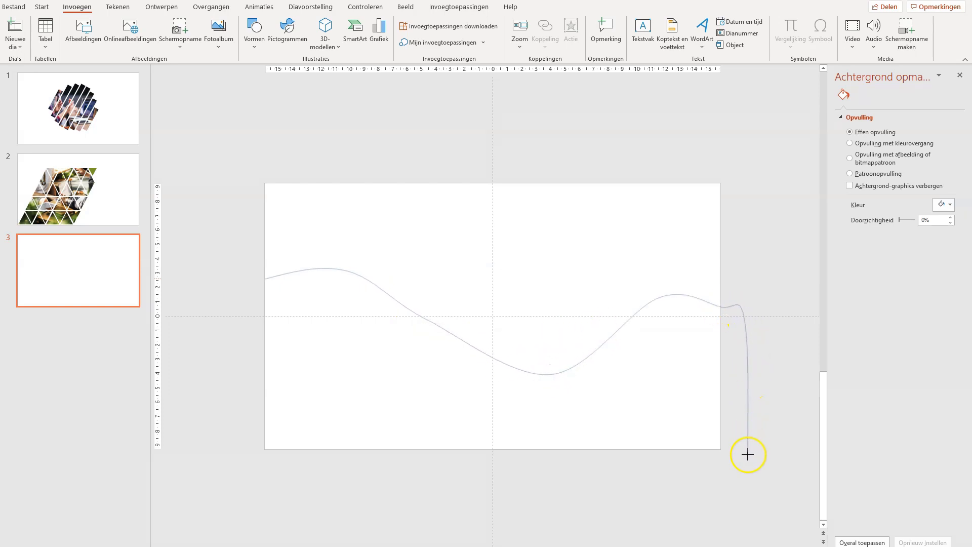
{"action": "left_click", "coordinate": [747, 484]}
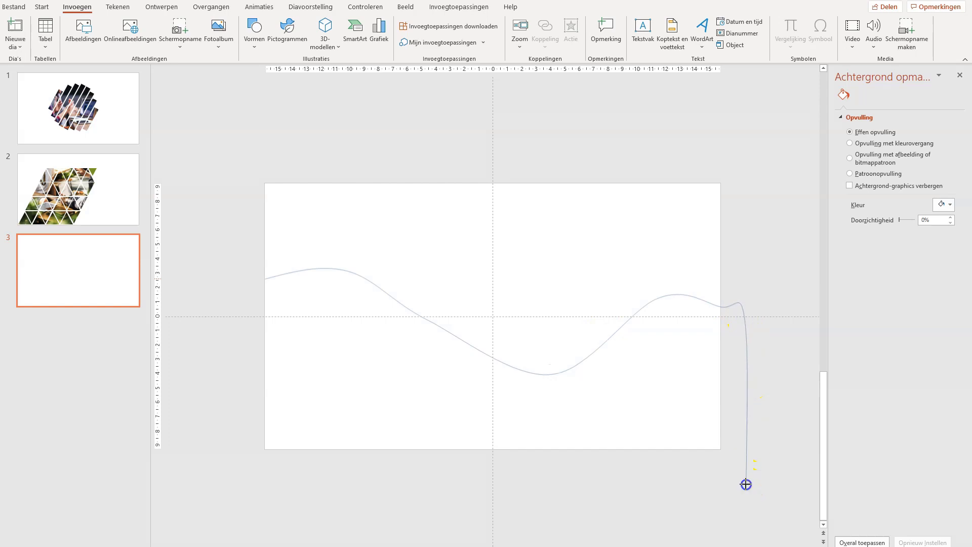
{"action": "left_click", "coordinate": [282, 500]}
{"action": "left_click", "coordinate": [258, 281]}
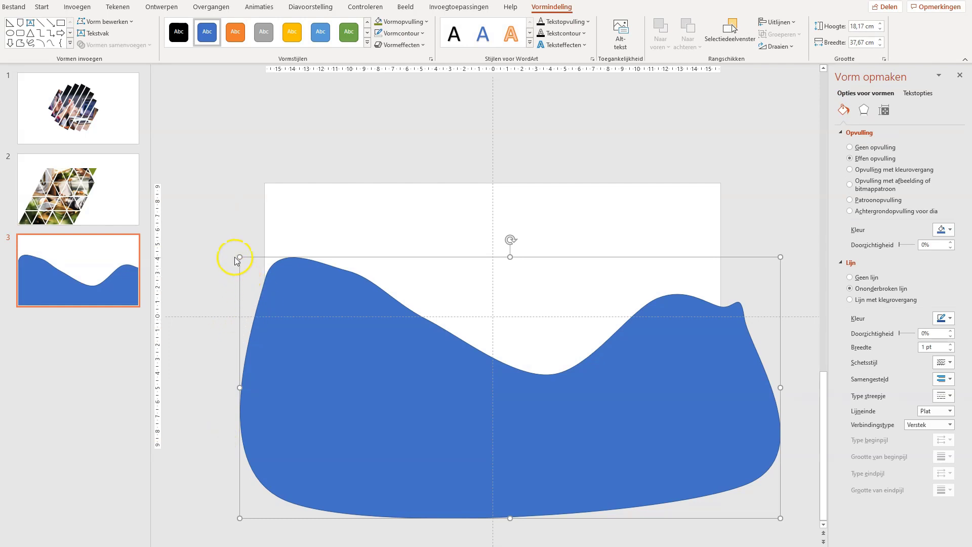
{"action": "left_click_drag", "start_coordinate": [238, 256], "coordinate": [229, 251]}
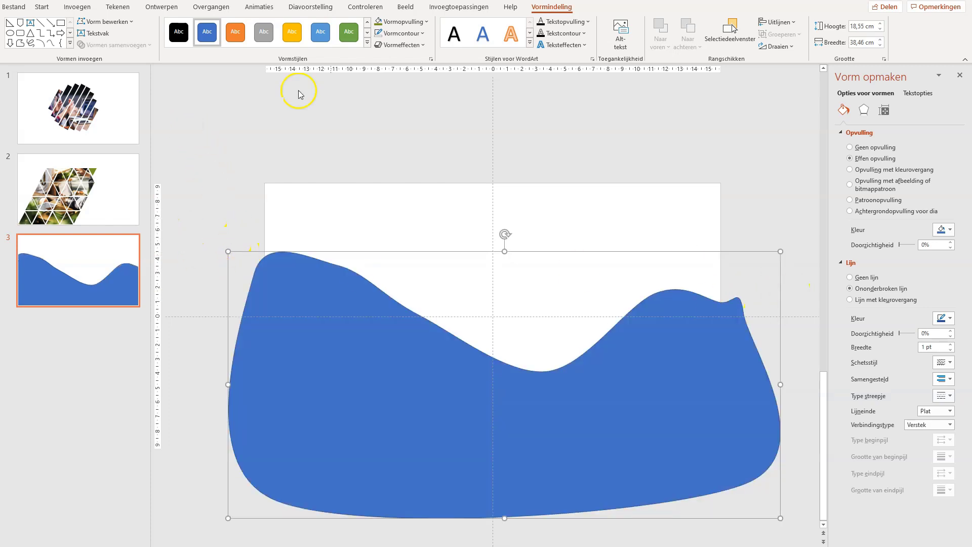
{"action": "left_click", "coordinate": [193, 134]}
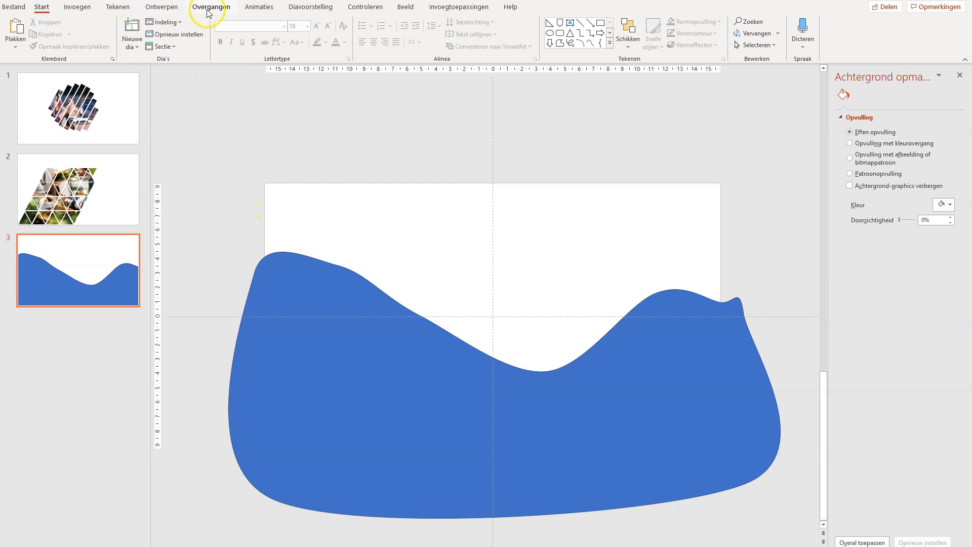
Draw a rectangle covering the wave's overhang beyond the slide's left edge
{"action": "left_click", "coordinate": [77, 8]}
{"action": "left_click", "coordinate": [254, 44]}
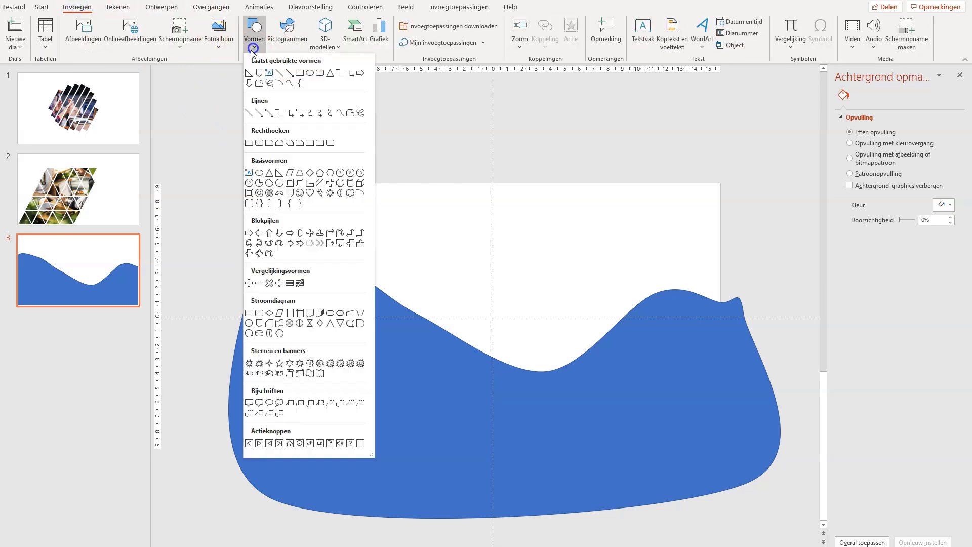
{"action": "left_click", "coordinate": [300, 73]}
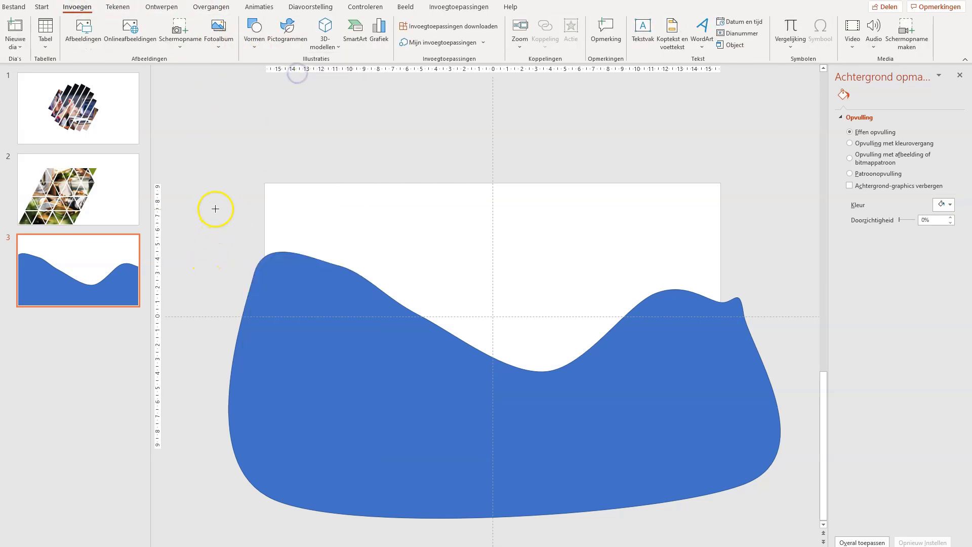
{"action": "left_click_drag", "start_coordinate": [215, 209], "coordinate": [266, 517]}
Bring the wave to front and subtract the left rectangle from it with Vormen samenvoegen > Aftrekken
{"action": "left_click", "coordinate": [352, 393]}
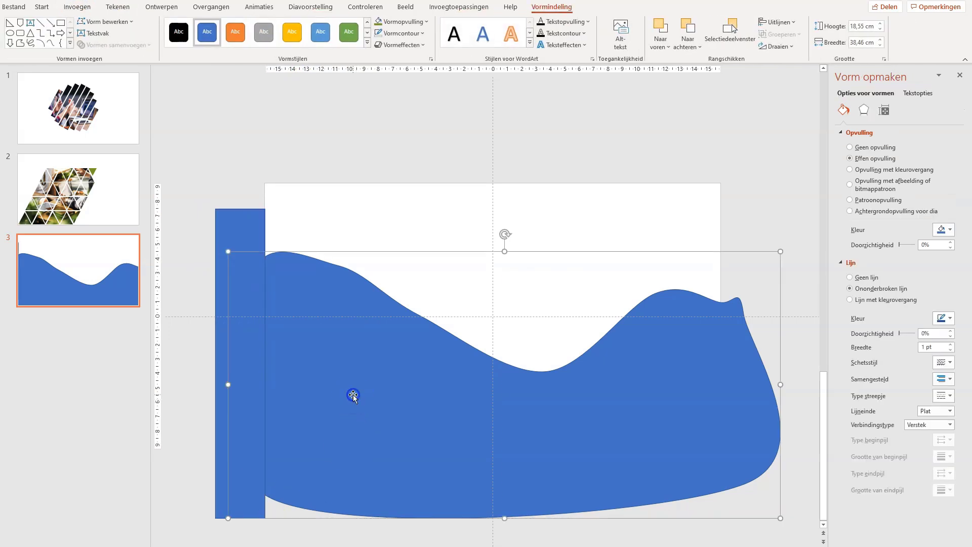
{"action": "right_click", "coordinate": [354, 394]}
{"action": "left_click", "coordinate": [417, 268]}
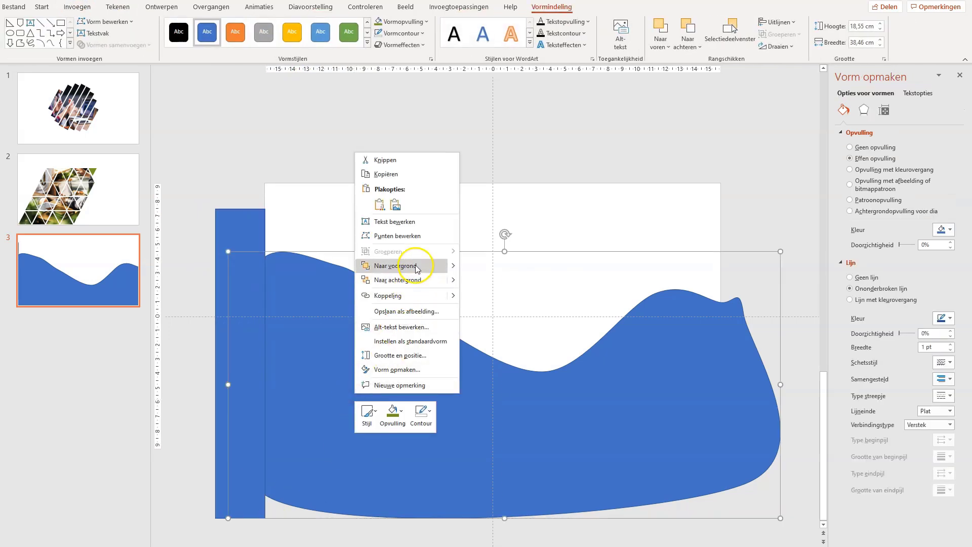
{"action": "left_click", "coordinate": [242, 228], "text": "shift"}
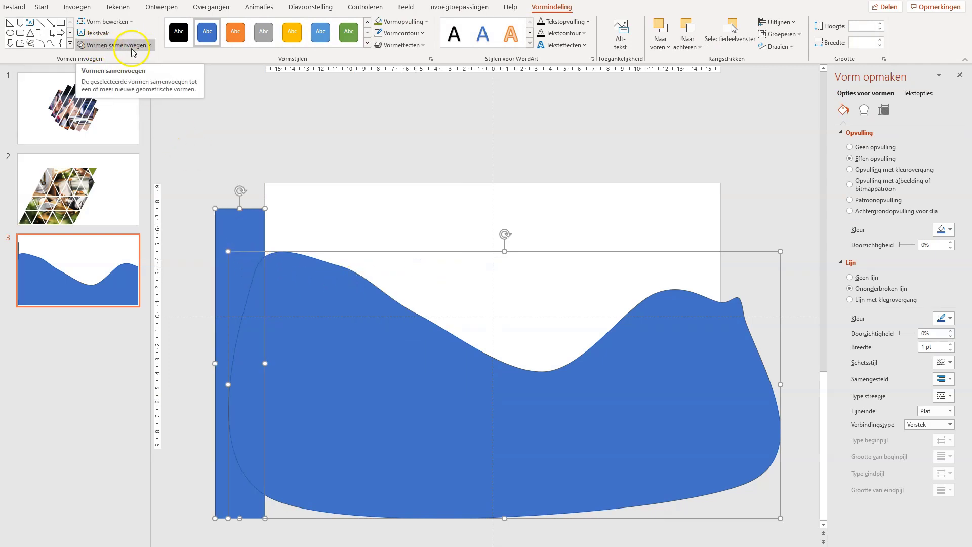
{"action": "left_click", "coordinate": [150, 45]}
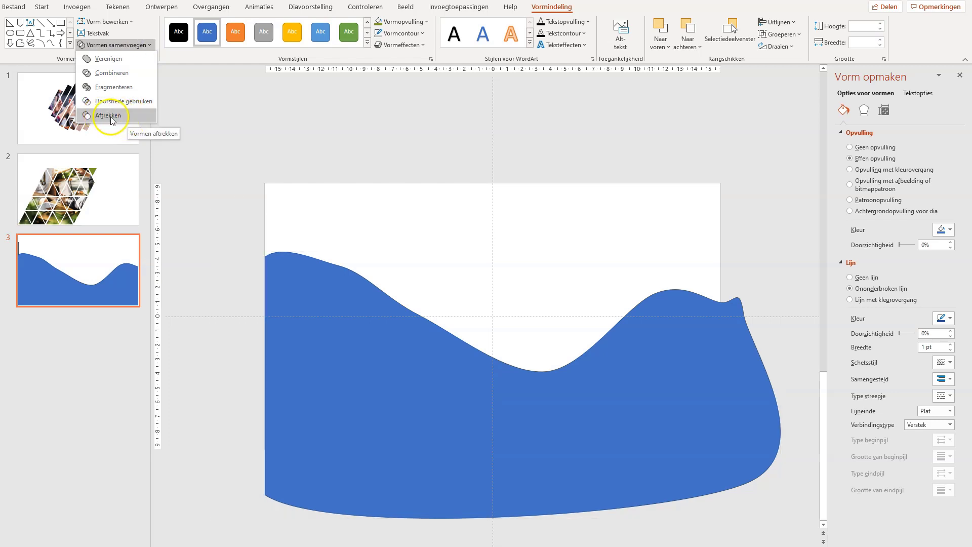
{"action": "left_click", "coordinate": [126, 116]}
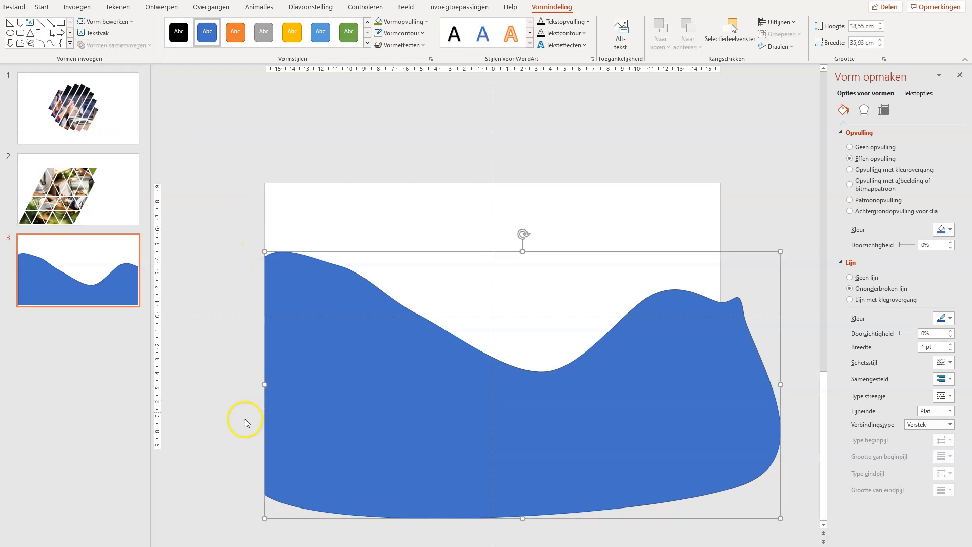
{"action": "left_click", "coordinate": [229, 427]}
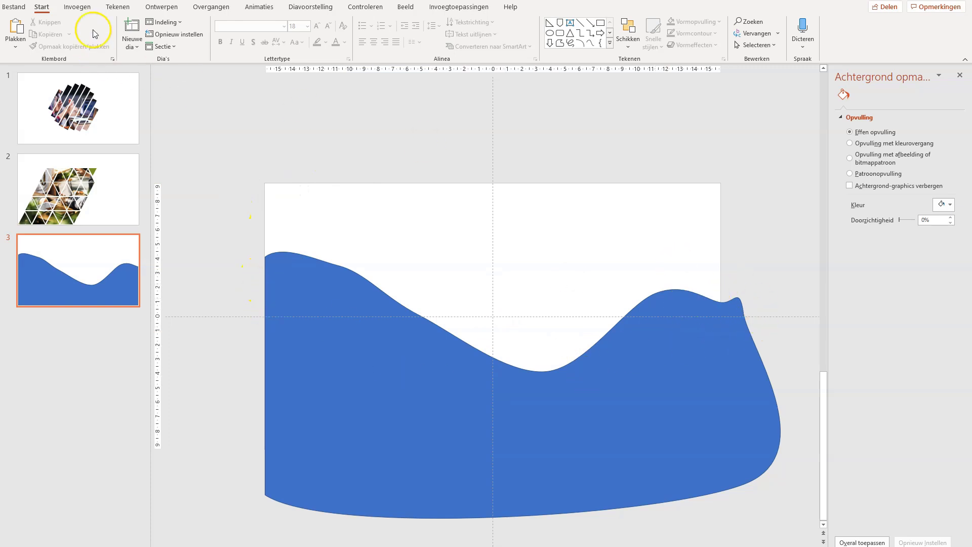
Draw a rectangle covering the wave's overhang beyond the slide's right edge
{"action": "left_click", "coordinate": [81, 7]}
{"action": "left_click", "coordinate": [252, 46]}
{"action": "left_click", "coordinate": [300, 73]}
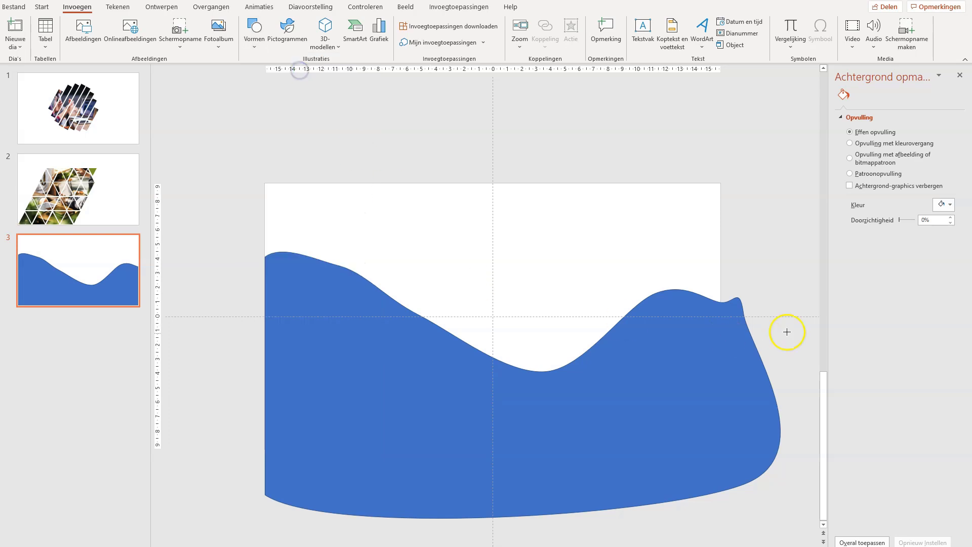
{"action": "left_click_drag", "start_coordinate": [722, 260], "coordinate": [807, 508]}
Bring the wave to front and subtract the right rectangle, leaving a 31,75 cm wide wave
{"action": "left_click", "coordinate": [676, 363], "text": "shift"}
{"action": "right_click", "coordinate": [675, 363]}
{"action": "left_click", "coordinate": [757, 208]}
{"action": "right_click", "coordinate": [651, 392]}
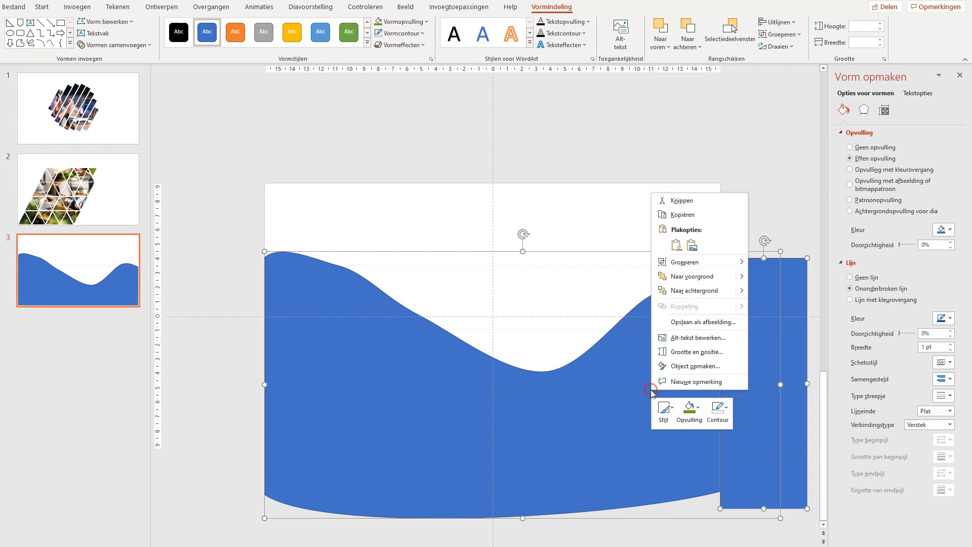
{"action": "left_click", "coordinate": [697, 277]}
{"action": "left_click", "coordinate": [743, 226]}
{"action": "left_click", "coordinate": [708, 314]}
{"action": "right_click", "coordinate": [688, 333]}
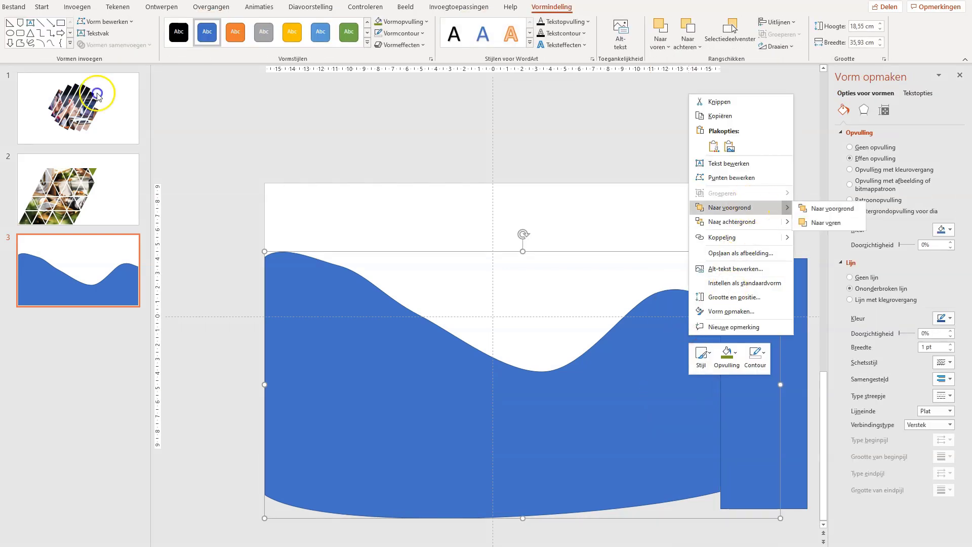
{"action": "key", "text": "Escape"}
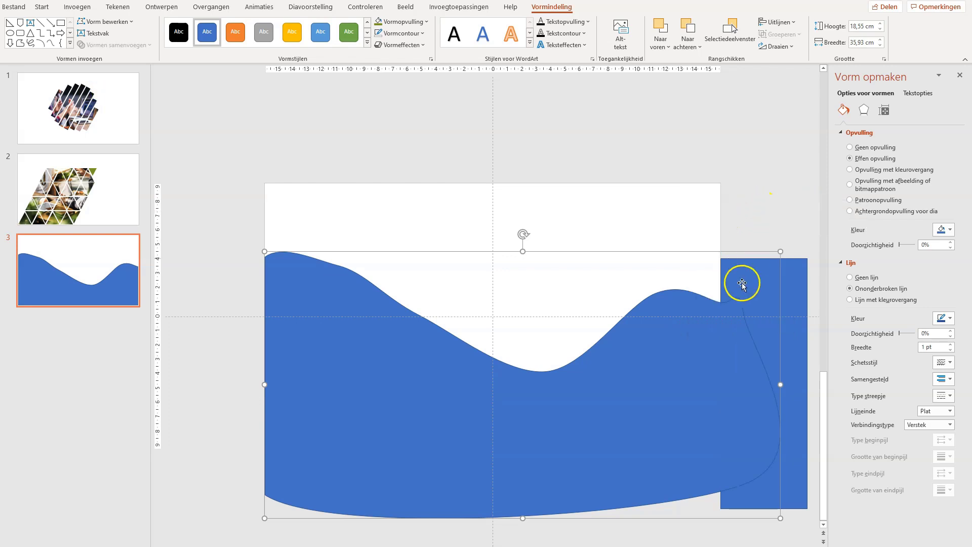
{"action": "left_click", "coordinate": [752, 265], "text": "shift"}
{"action": "left_click", "coordinate": [126, 45]}
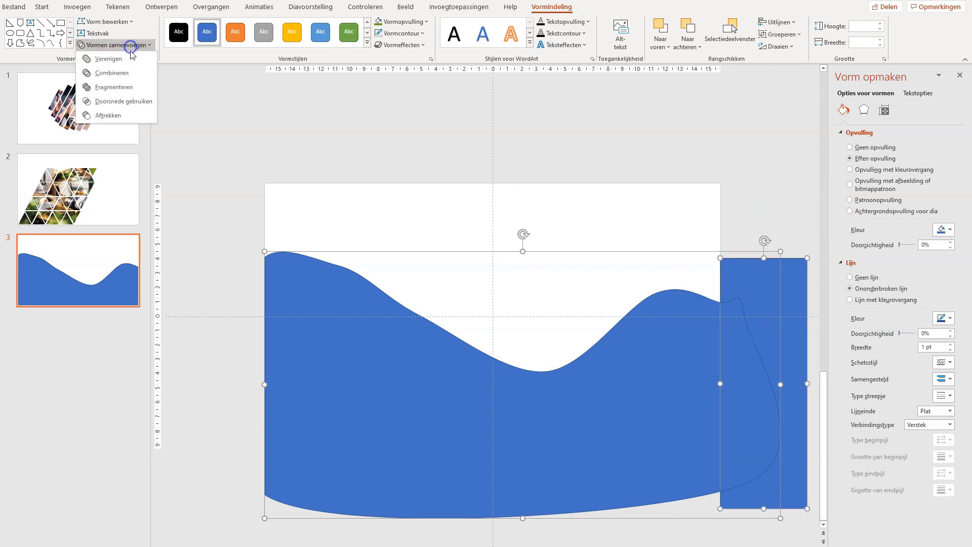
{"action": "left_click", "coordinate": [121, 118]}
{"action": "left_click", "coordinate": [202, 184]}
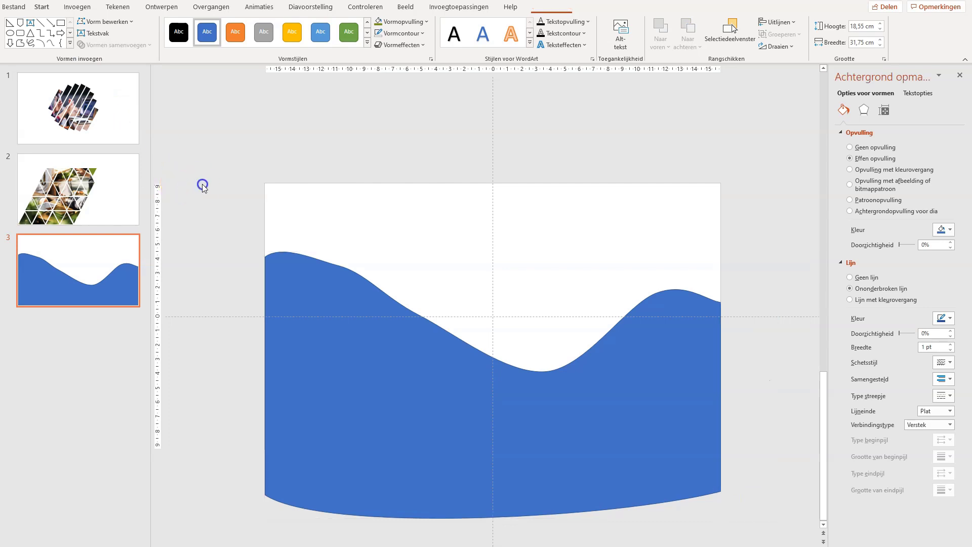
Draw a rectangle along the slide's bottom edge and line the wave up against it
{"action": "left_click", "coordinate": [80, 8]}
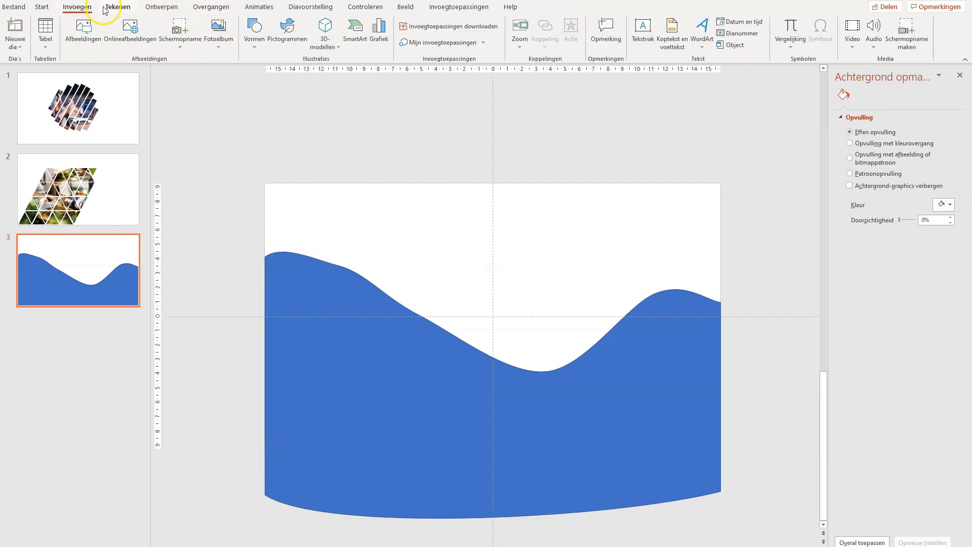
{"action": "left_click", "coordinate": [254, 31]}
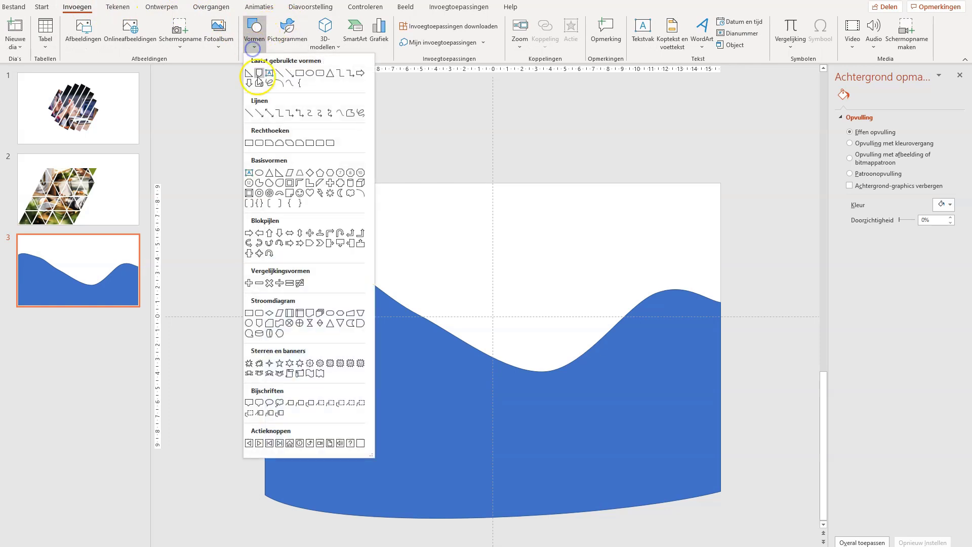
{"action": "left_click", "coordinate": [301, 74]}
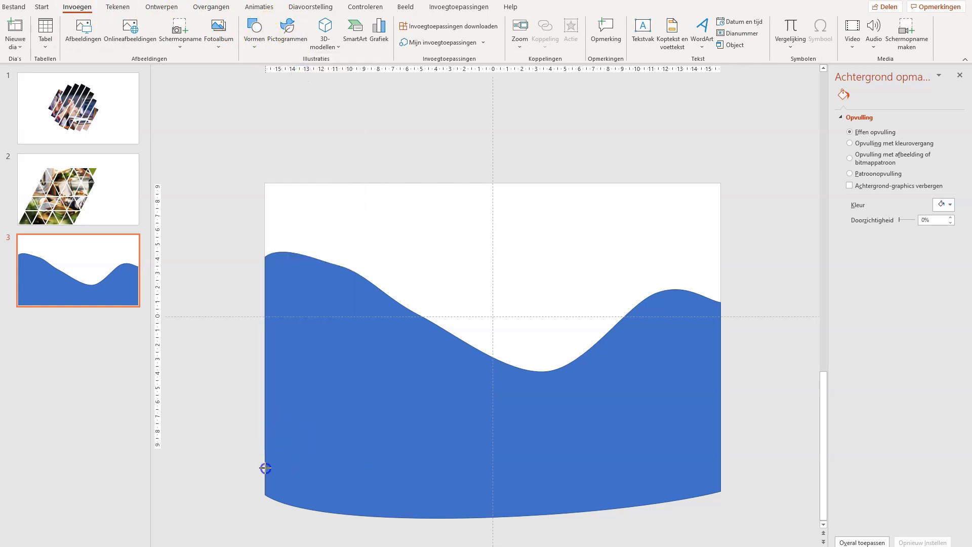
{"action": "left_click_drag", "start_coordinate": [657, 492], "coordinate": [738, 531]}
{"action": "left_click_drag", "start_coordinate": [580, 400], "coordinate": [578, 326]}
{"action": "left_click_drag", "start_coordinate": [581, 499], "coordinate": [582, 482]}
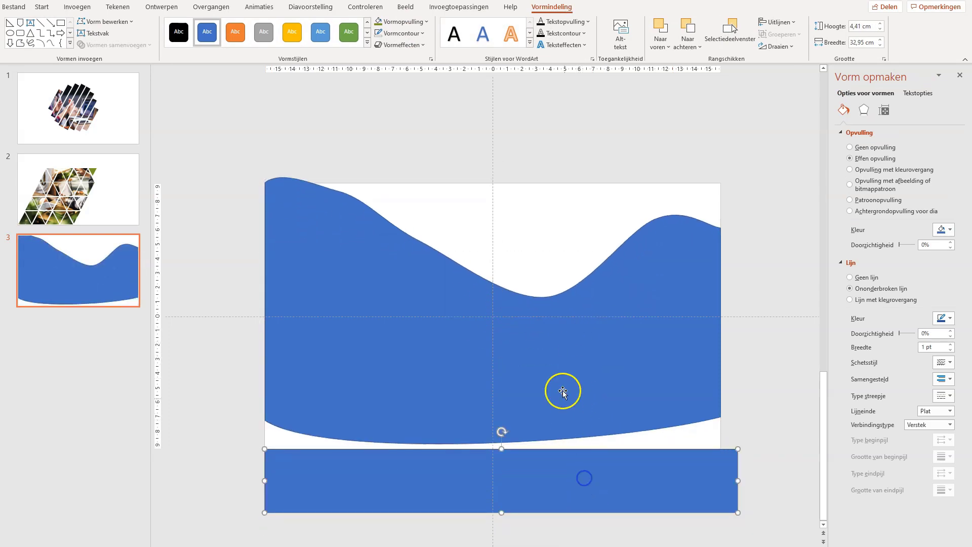
{"action": "left_click_drag", "start_coordinate": [560, 384], "coordinate": [557, 420]}
{"action": "left_click", "coordinate": [471, 480]}
Bring the wave to the front, then subtract the rectangle to cut away its bottom overhang
{"action": "left_click", "coordinate": [557, 492]}
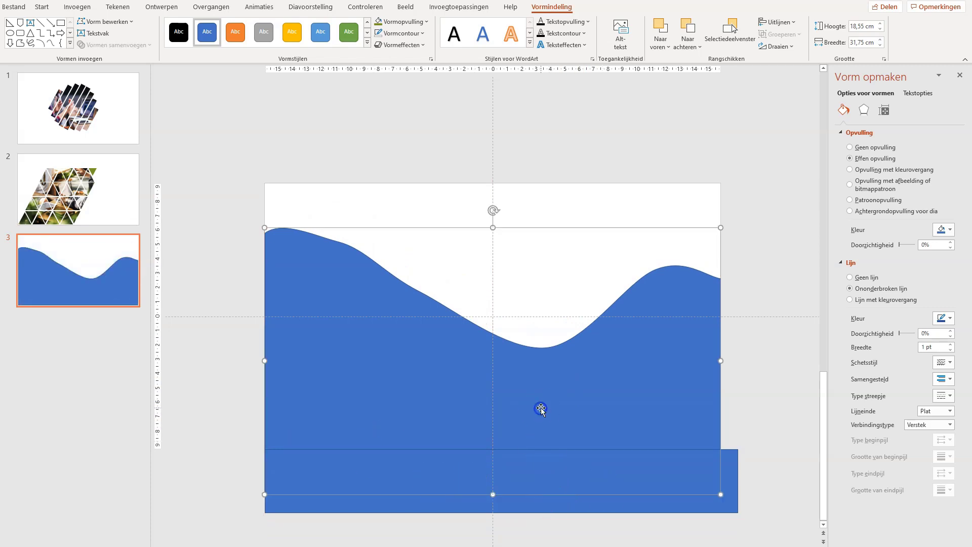
{"action": "right_click", "coordinate": [541, 408]}
{"action": "left_click", "coordinate": [601, 274]}
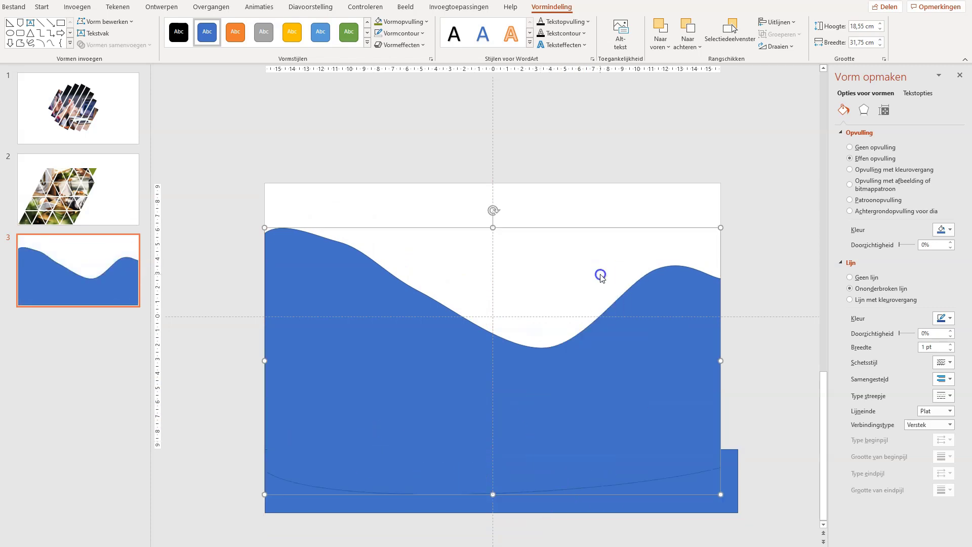
{"action": "left_click", "coordinate": [640, 504], "text": "shift"}
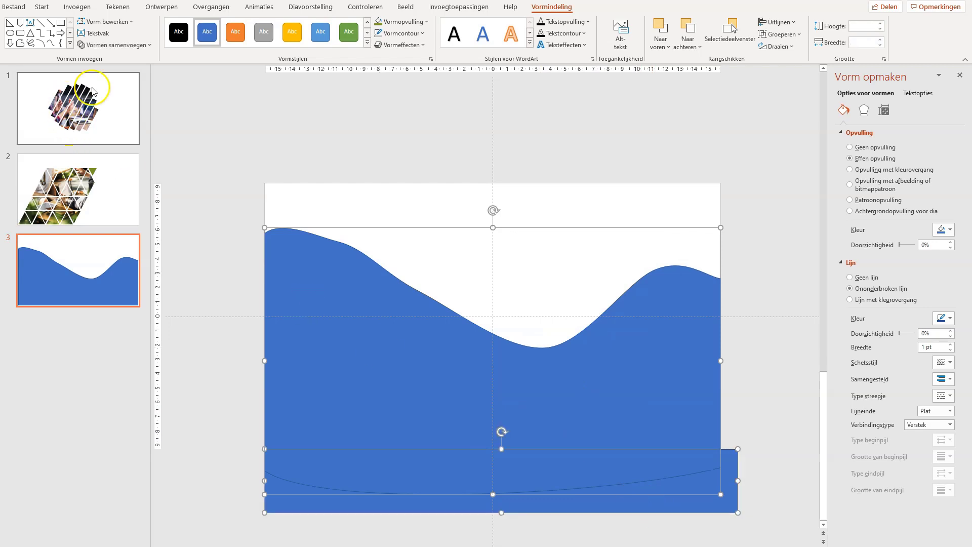
{"action": "left_click", "coordinate": [151, 46]}
{"action": "left_click", "coordinate": [131, 115]}
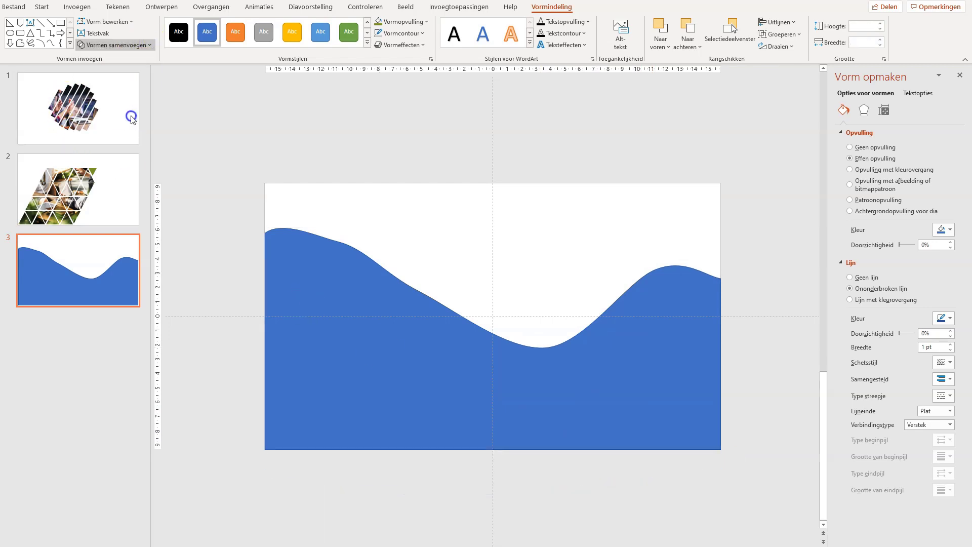
{"action": "left_click", "coordinate": [221, 261]}
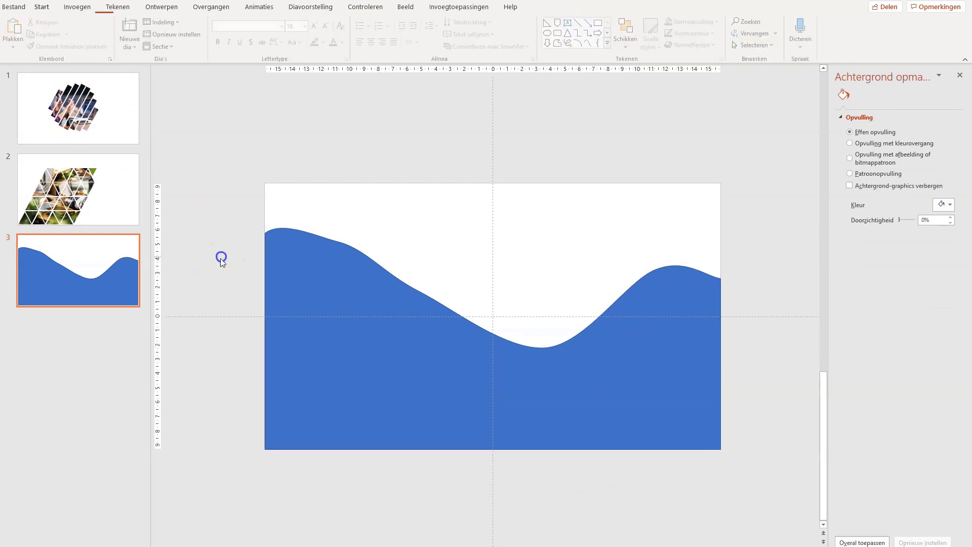
Give the wave a white theme-colour fill and set its outline to No Outline
{"action": "left_click", "coordinate": [311, 269]}
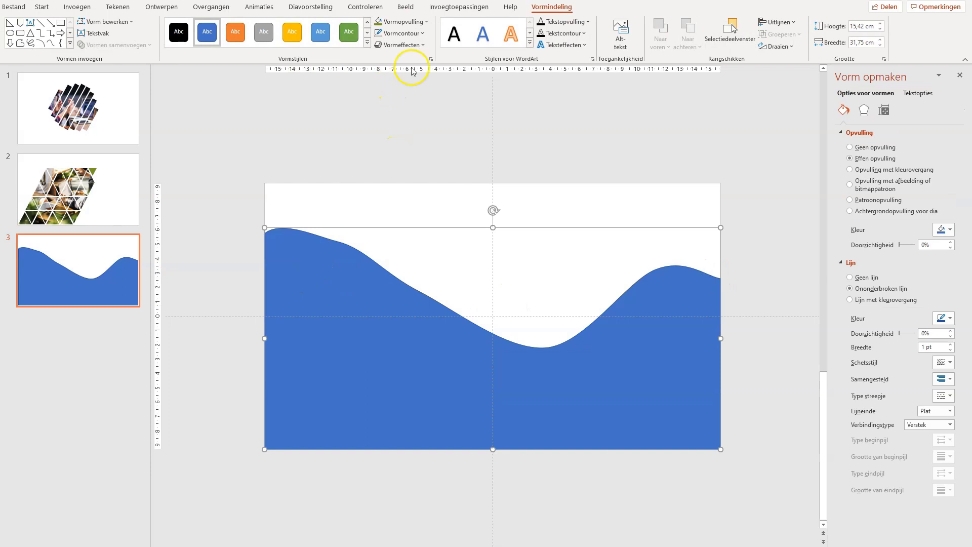
{"action": "left_click", "coordinate": [426, 21]}
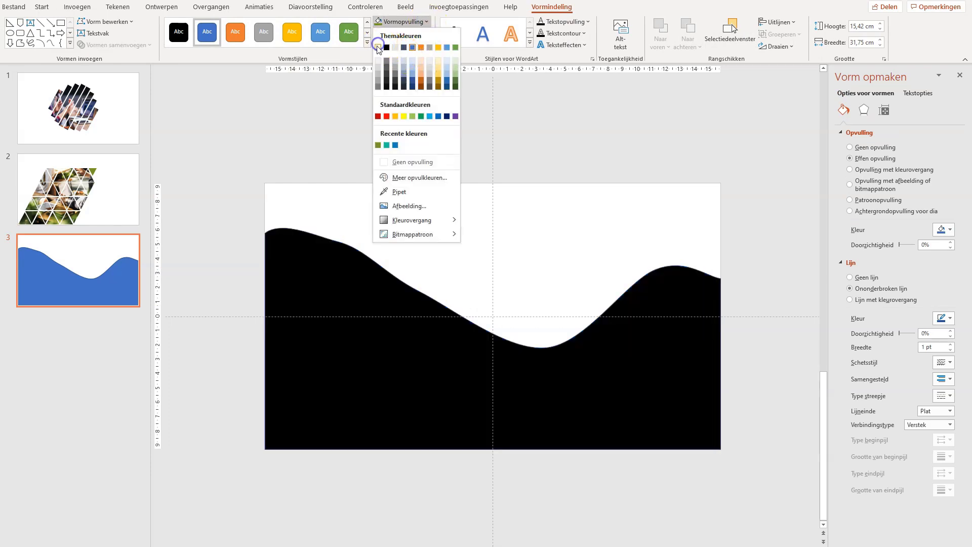
{"action": "left_click", "coordinate": [379, 47]}
{"action": "left_click", "coordinate": [422, 33]}
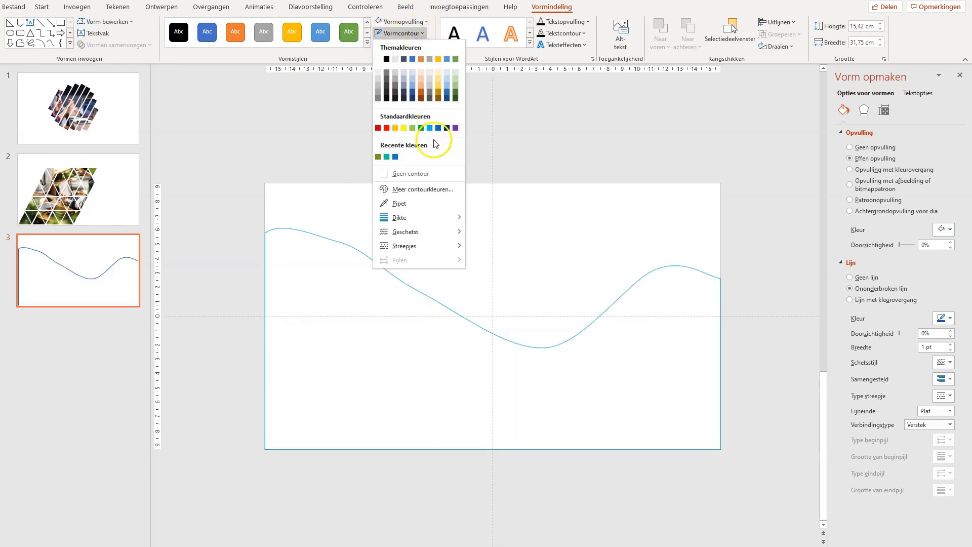
{"action": "left_click", "coordinate": [420, 174]}
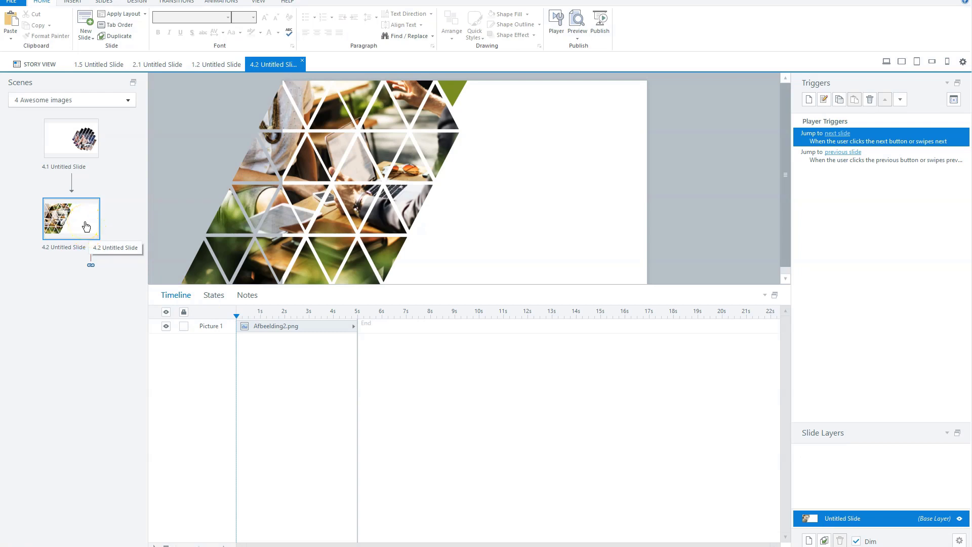
Create slide 4.3 after 4.2 and paste the wave picture onto it, shifted lower
{"action": "key", "text": "ctrl+m"}
{"action": "left_click", "coordinate": [65, 300]}
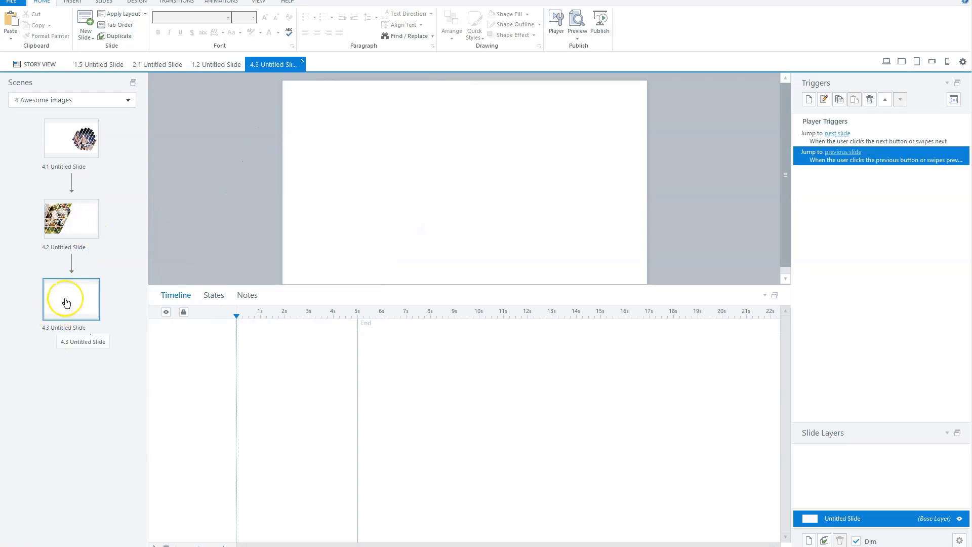
{"action": "key", "text": "ctrl+v"}
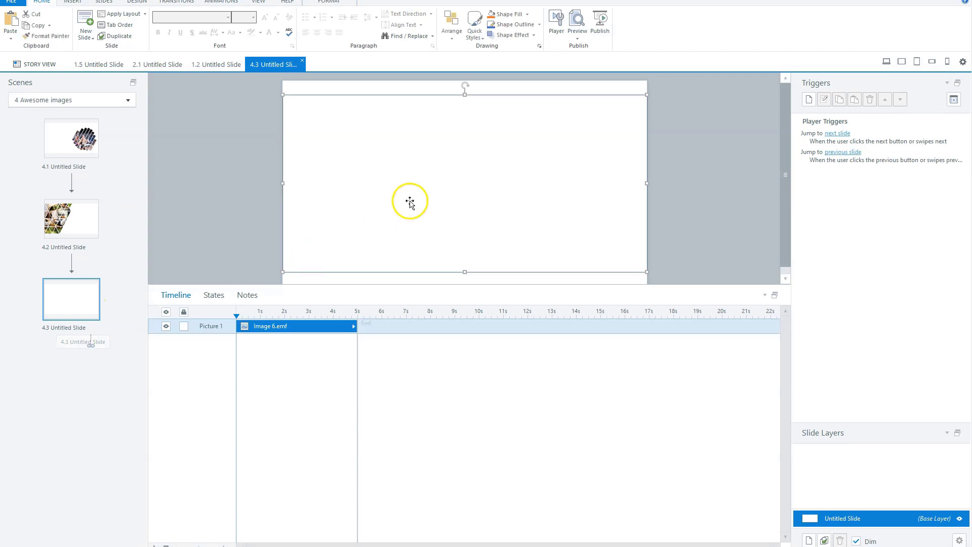
{"action": "left_click_drag", "start_coordinate": [413, 204], "coordinate": [428, 178]}
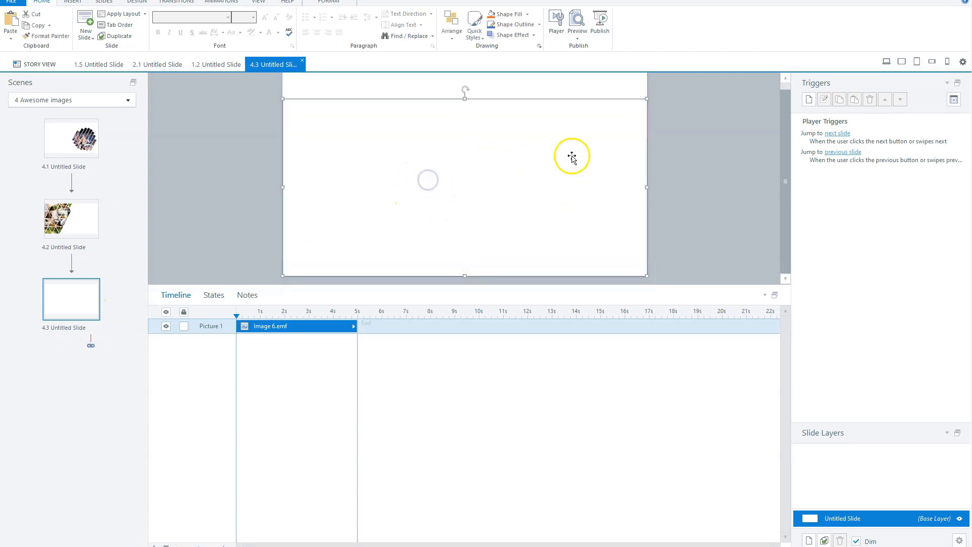
{"action": "scroll", "coordinate": [252, 138], "scroll_direction": "up", "scroll_amount": 1}
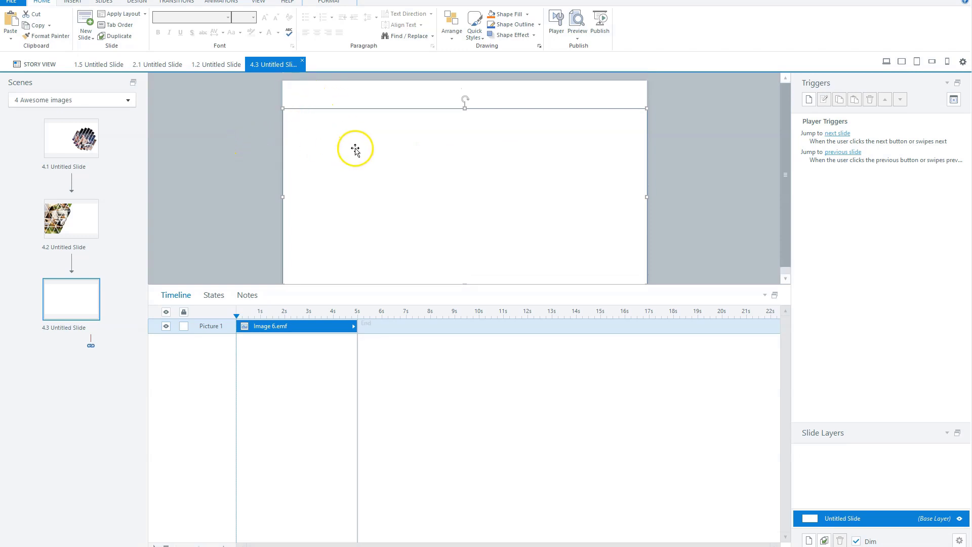
Insert the laptop stock photo, stretch it to 720 × 480 px, and layer it below Image 6.emf
{"action": "left_click", "coordinate": [72, 3]}
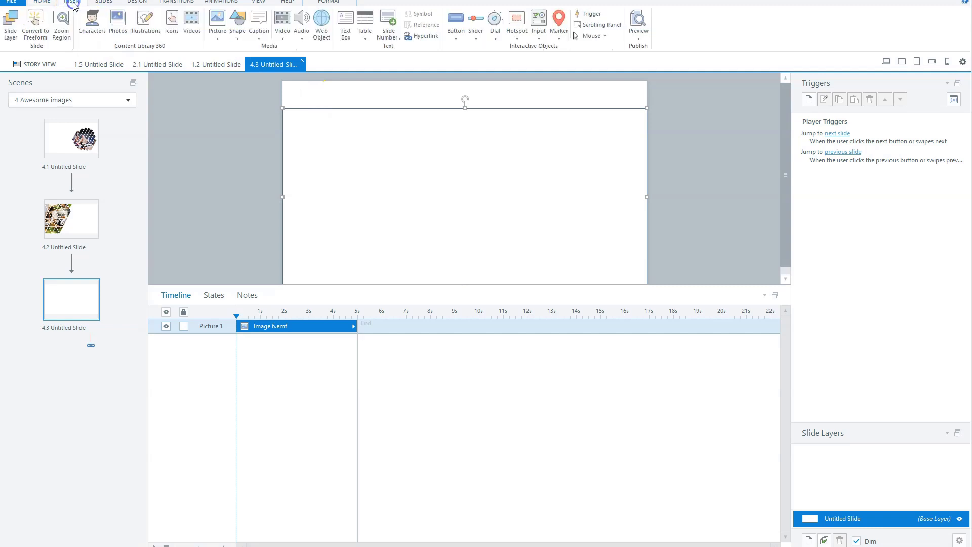
{"action": "left_click", "coordinate": [118, 23]}
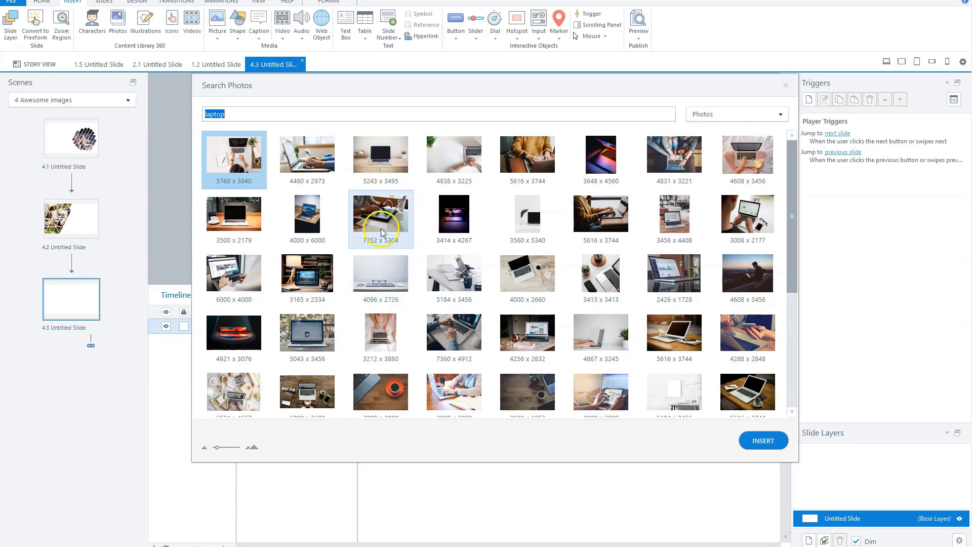
{"action": "left_click", "coordinate": [317, 155]}
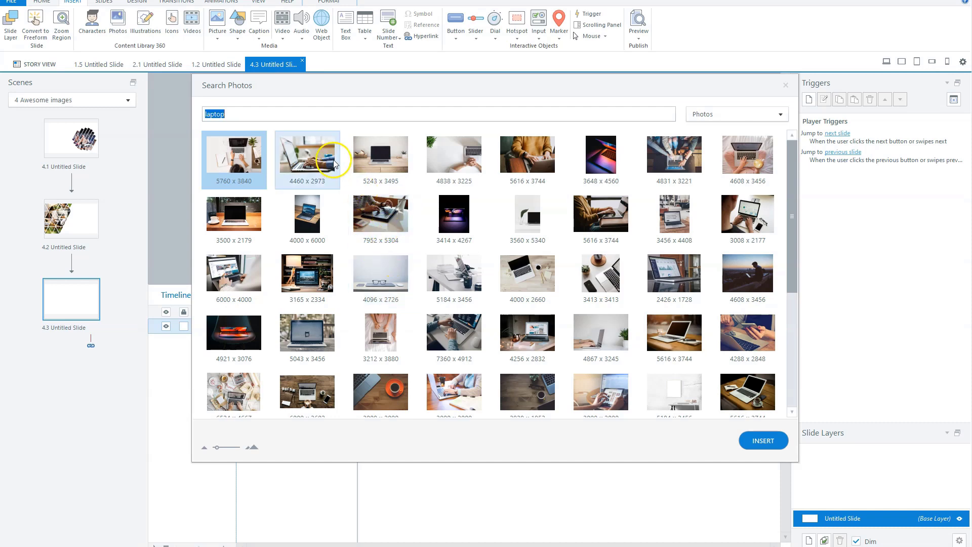
{"action": "left_click", "coordinate": [762, 441]}
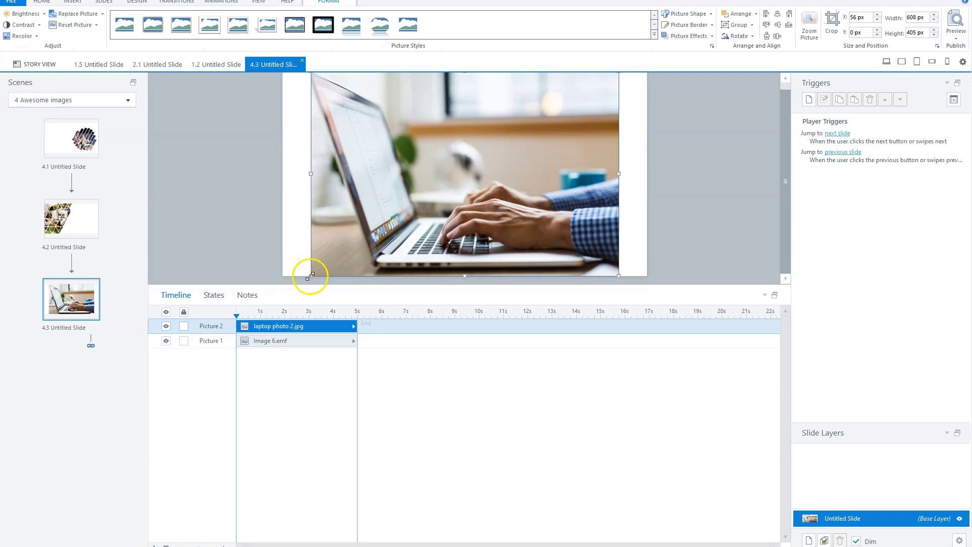
{"action": "left_click_drag", "start_coordinate": [310, 276], "coordinate": [239, 296]}
{"action": "left_click_drag", "start_coordinate": [618, 80], "coordinate": [663, 63]}
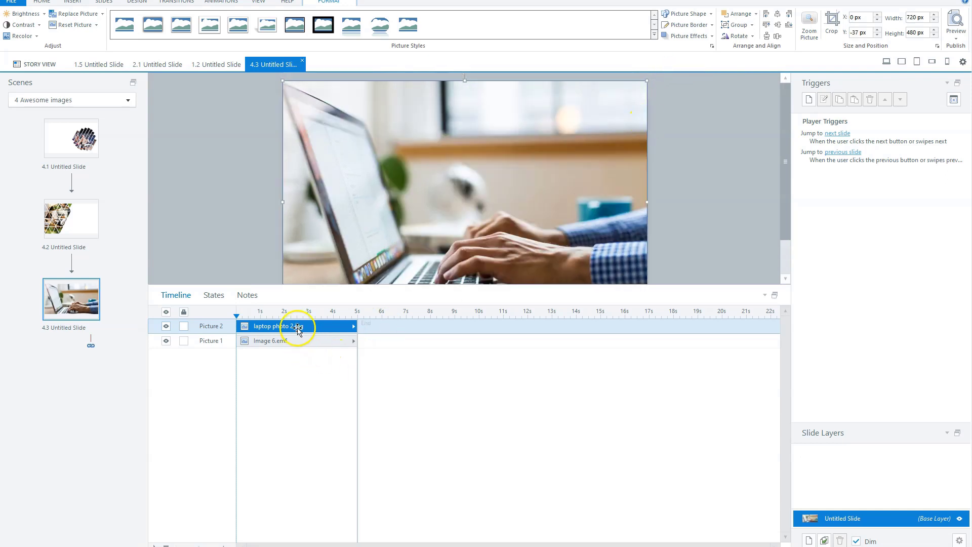
{"action": "left_click_drag", "start_coordinate": [297, 328], "coordinate": [297, 340]}
{"action": "left_click", "coordinate": [681, 166]}
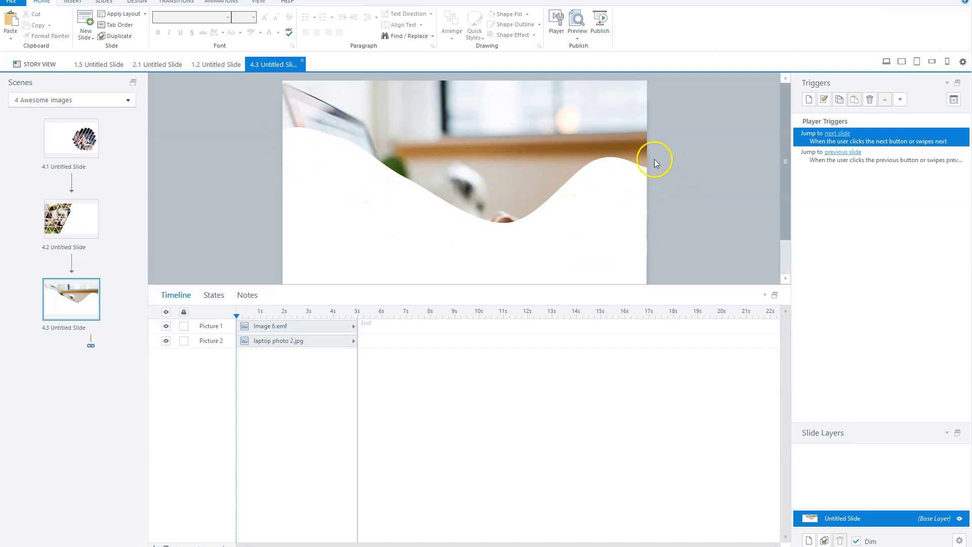
Apply the blue shape style to the wave, paste a copy slightly lower, and fill the copy white
{"action": "left_click", "coordinate": [426, 202]}
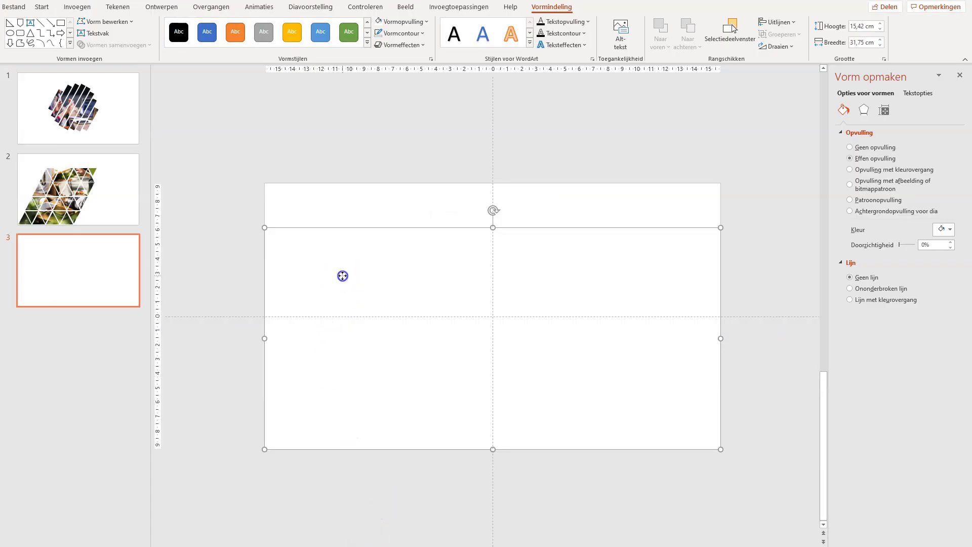
{"action": "left_click", "coordinate": [320, 31]}
{"action": "key", "text": "ctrl+v"}
{"action": "left_click_drag", "start_coordinate": [404, 311], "coordinate": [399, 319]}
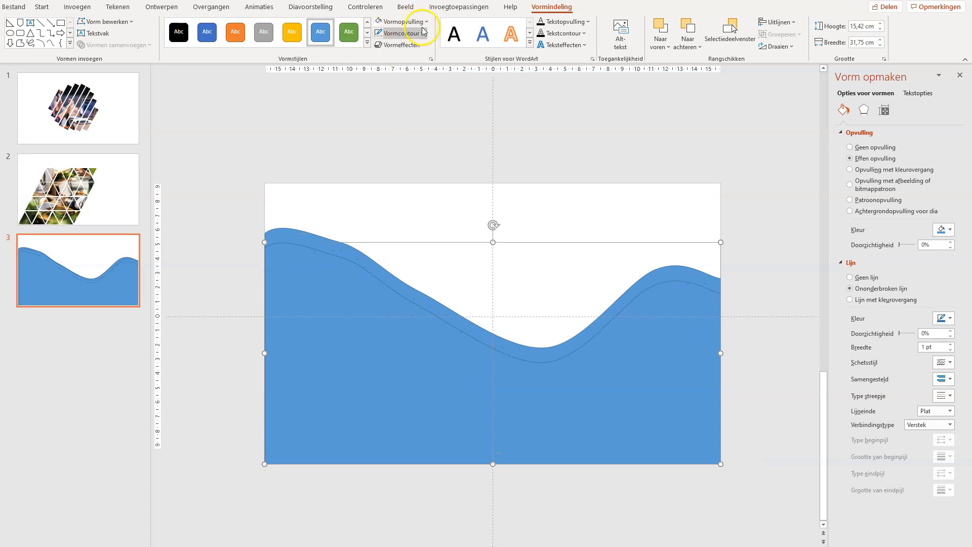
{"action": "left_click", "coordinate": [414, 22]}
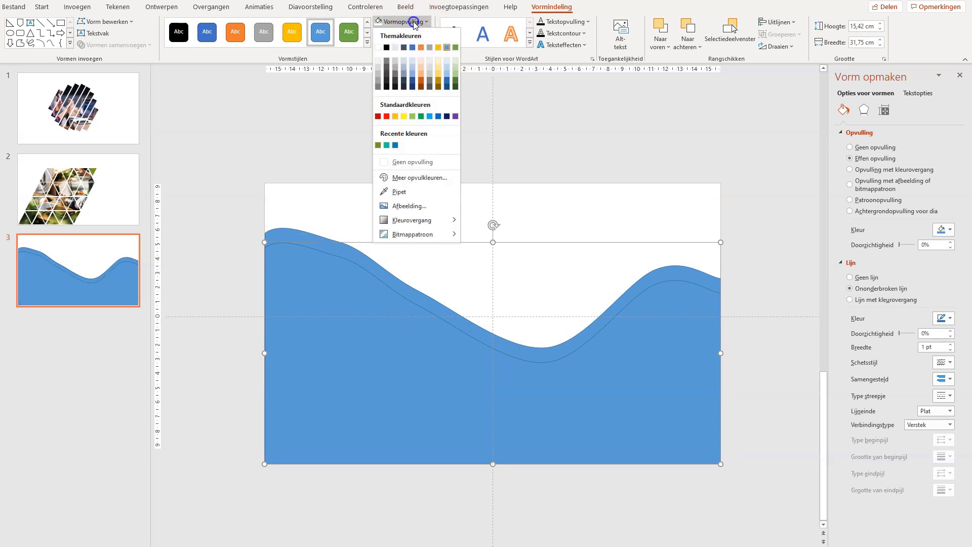
{"action": "left_click", "coordinate": [378, 47]}
{"action": "left_click", "coordinate": [353, 224]}
{"action": "left_click", "coordinate": [323, 244]}
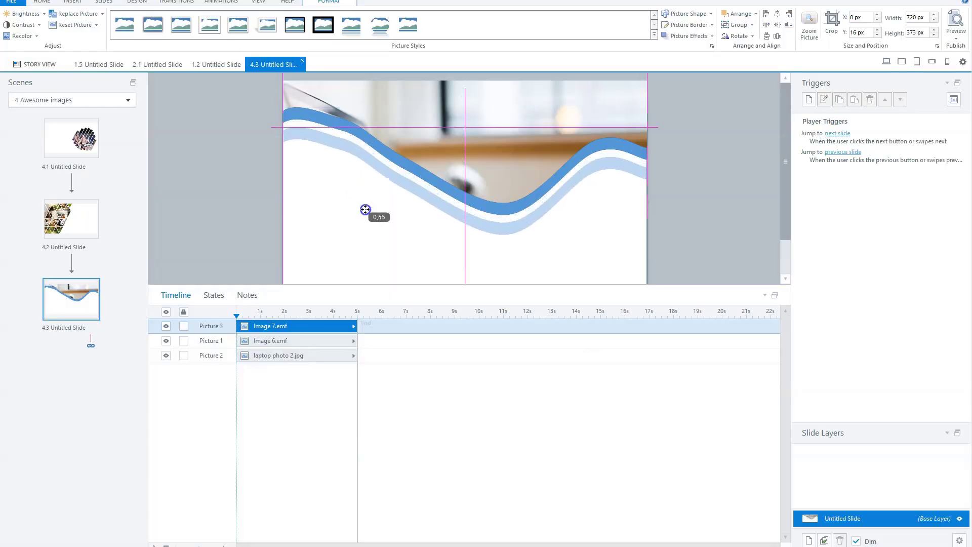
Position Image 7.emf at Y 55 px over the laptop photo, then go to slide 4.1
{"action": "left_click_drag", "start_coordinate": [365, 209], "coordinate": [365, 208]}
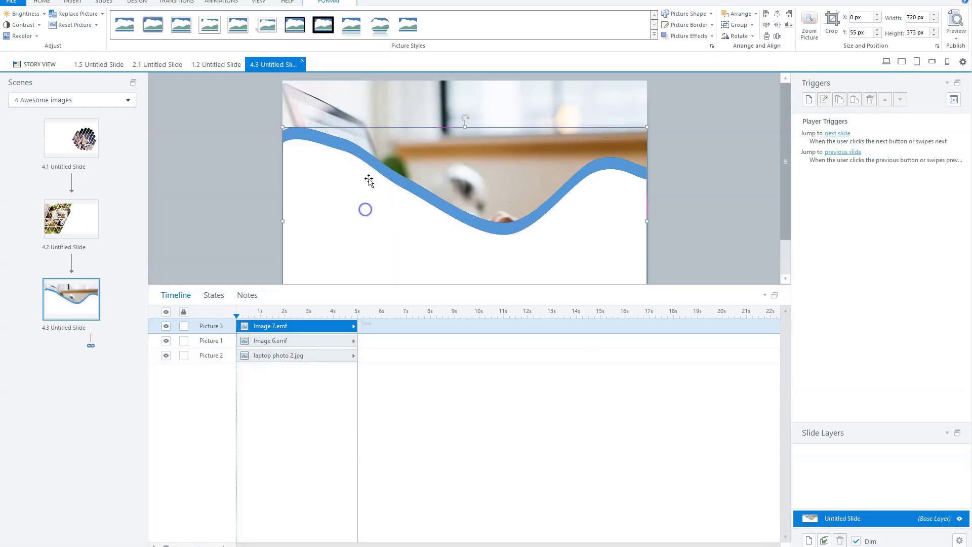
{"action": "left_click", "coordinate": [296, 143]}
{"action": "left_click", "coordinate": [55, 142]}
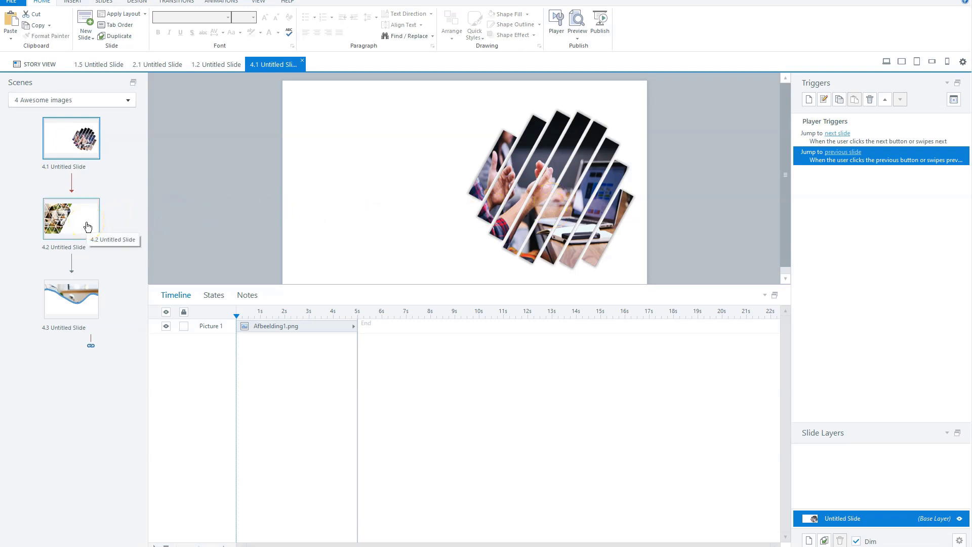
Delay the Rectangle 2–7 animation bars so they appear around 4 seconds
{"action": "left_click", "coordinate": [84, 510]}
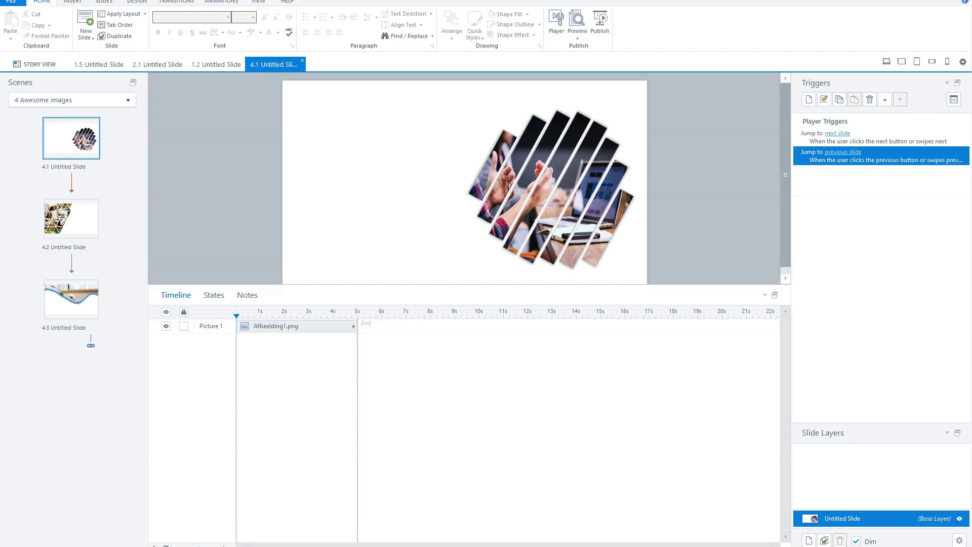
{"action": "left_click", "coordinate": [282, 467]}
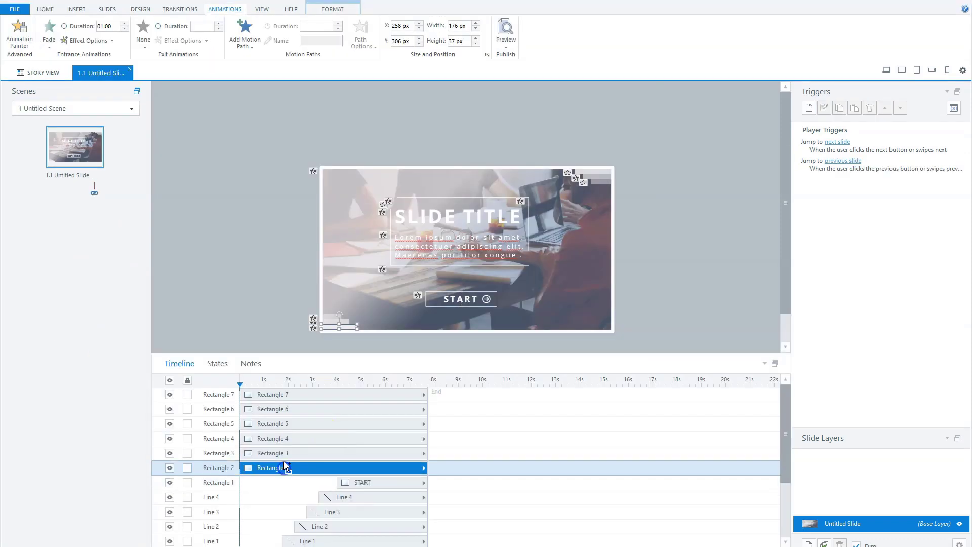
{"action": "left_click", "coordinate": [284, 452], "text": "ctrl"}
{"action": "left_click", "coordinate": [282, 438], "text": "ctrl"}
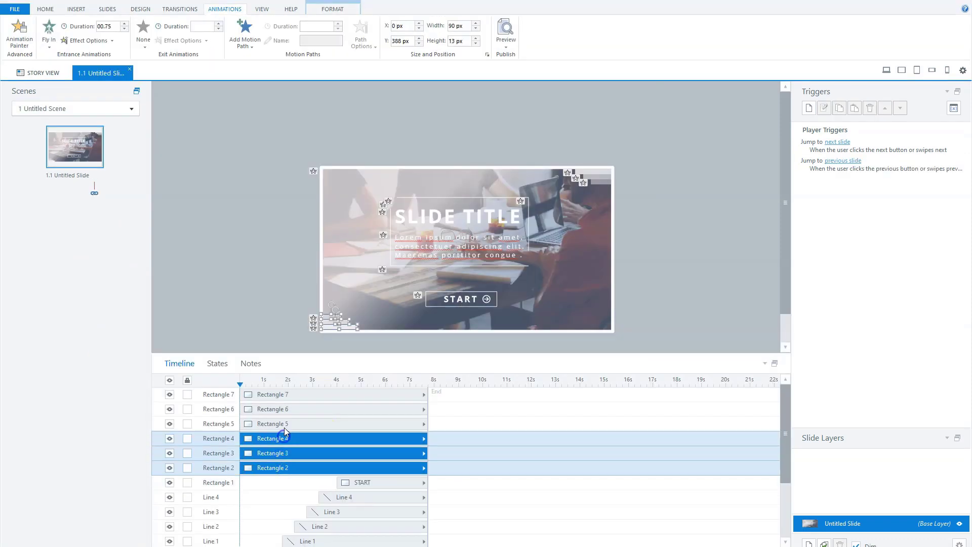
{"action": "left_click", "coordinate": [288, 423], "text": "ctrl"}
{"action": "left_click", "coordinate": [284, 408], "text": "ctrl"}
{"action": "left_click", "coordinate": [284, 394], "text": "ctrl"}
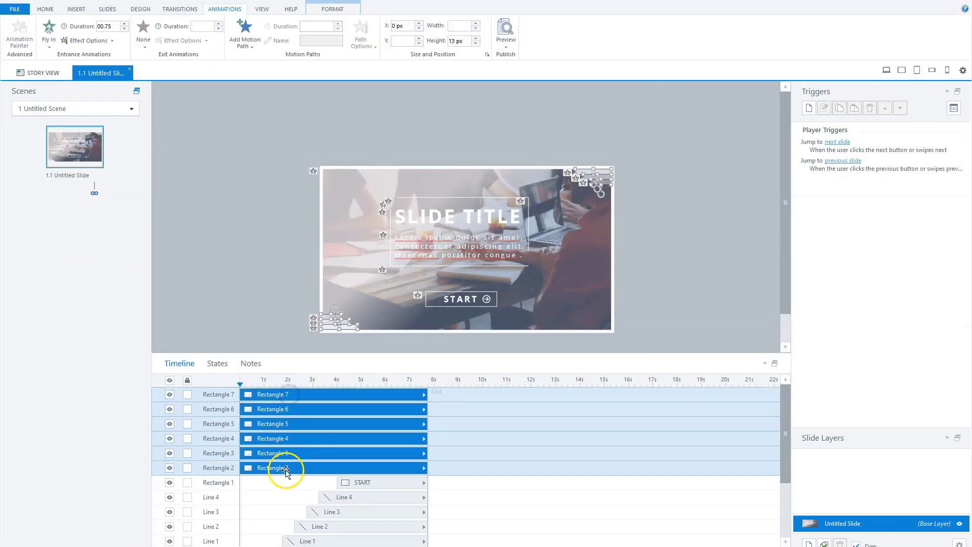
{"action": "left_click_drag", "start_coordinate": [284, 466], "coordinate": [422, 483]}
Move the START button's timeline bar later and up to the top row
{"action": "left_click", "coordinate": [370, 468]}
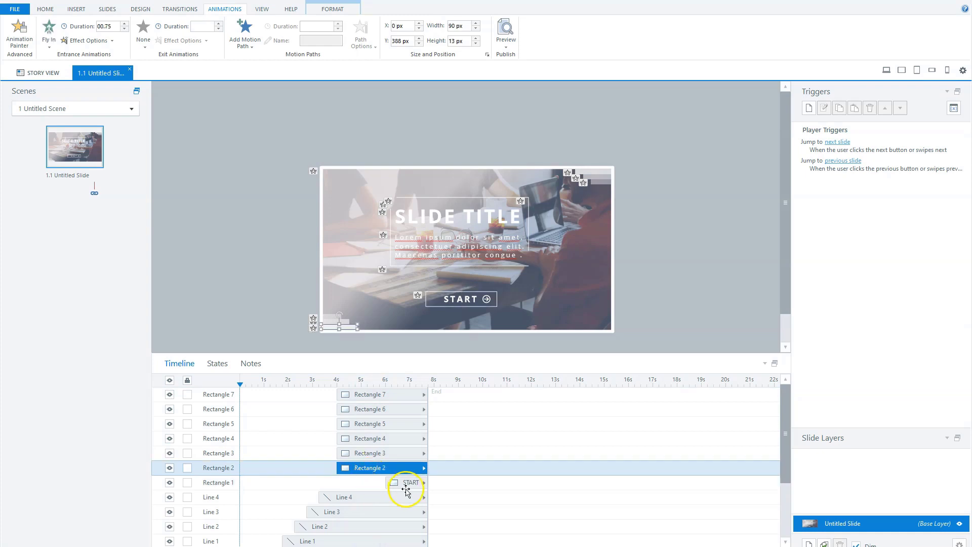
{"action": "left_click_drag", "start_coordinate": [403, 484], "coordinate": [402, 397]}
{"action": "left_click", "coordinate": [505, 47]}
Preview only this slide to watch the delayed rectangles and START button animate
{"action": "left_click", "coordinate": [485, 57]}
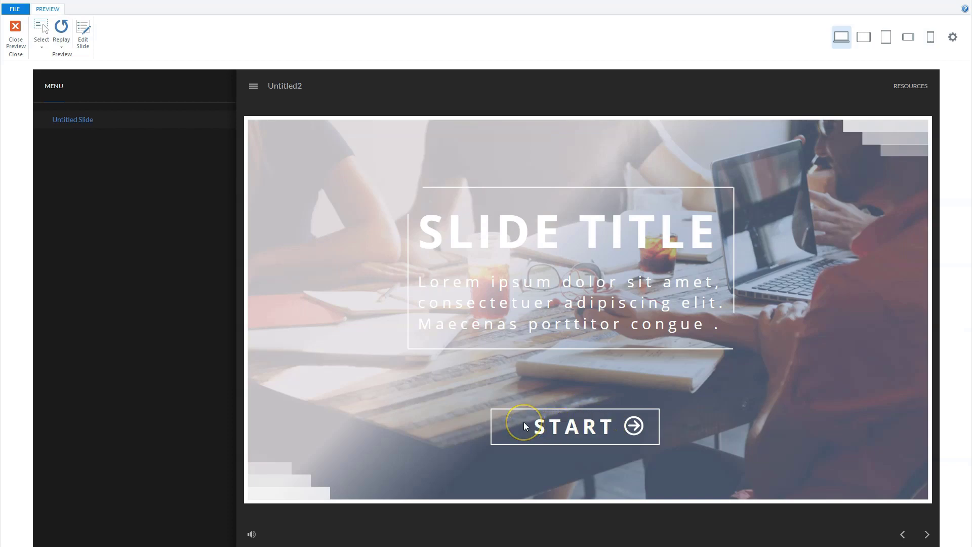
Press START in the preview to reach the striped cover slide, then replay this slide
{"action": "left_click", "coordinate": [524, 421]}
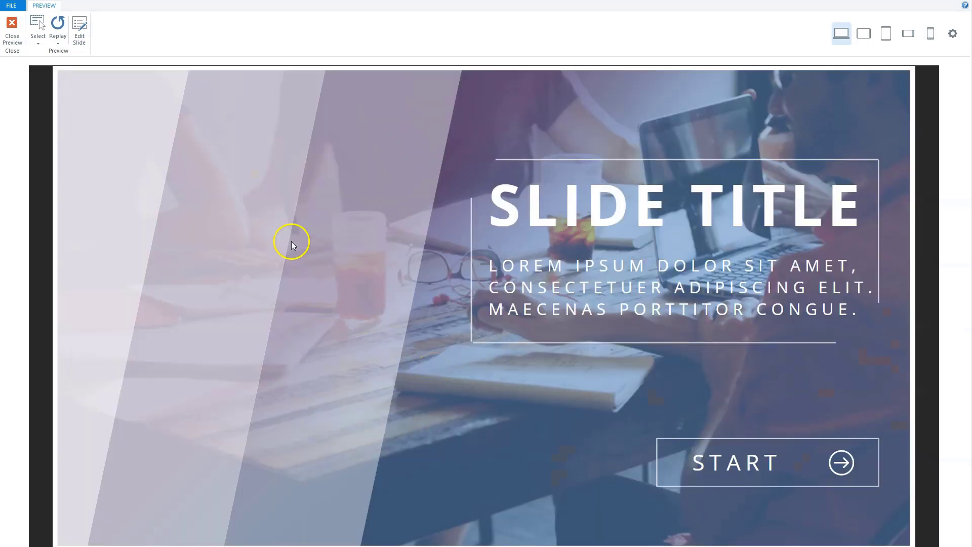
{"action": "left_click", "coordinate": [59, 42]}
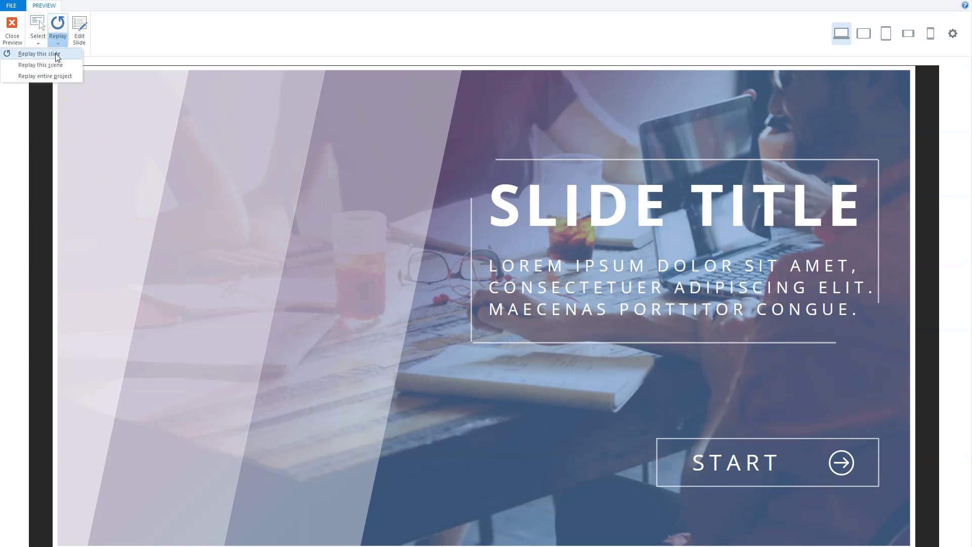
{"action": "left_click", "coordinate": [57, 54]}
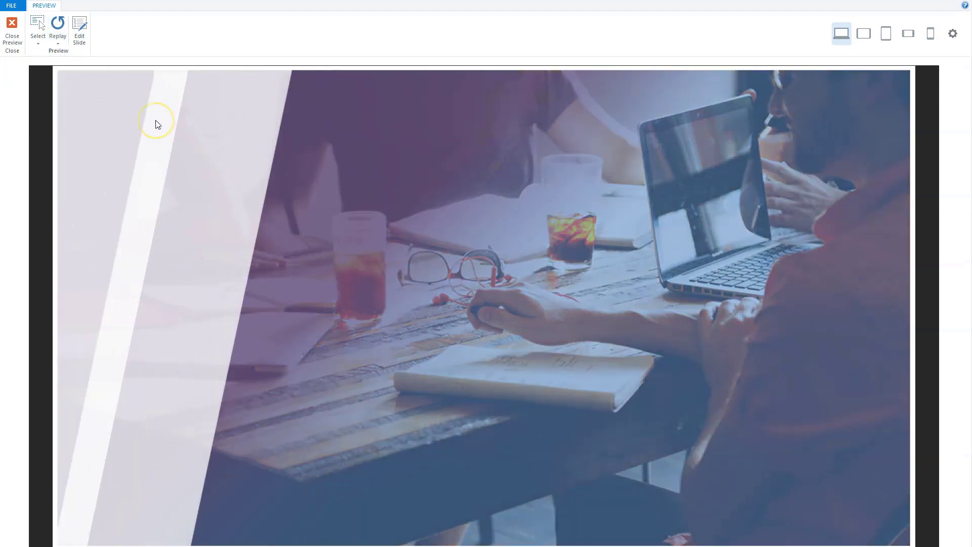